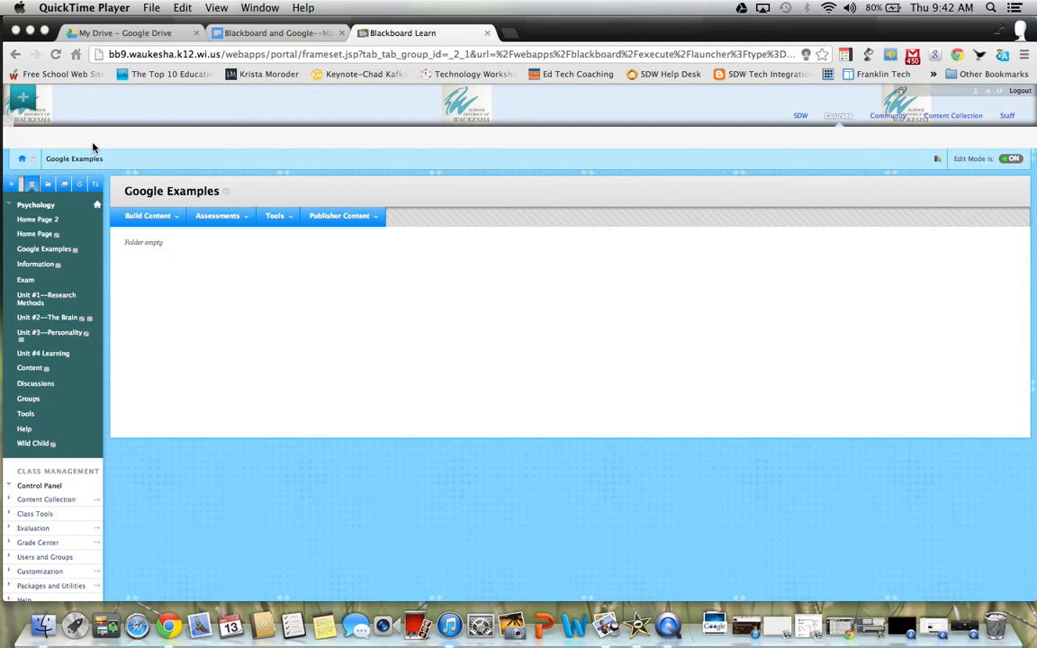
- Create a new content item in the Google Examples folder and name it "Test"
{"action": "left_click", "coordinate": [176, 220]}
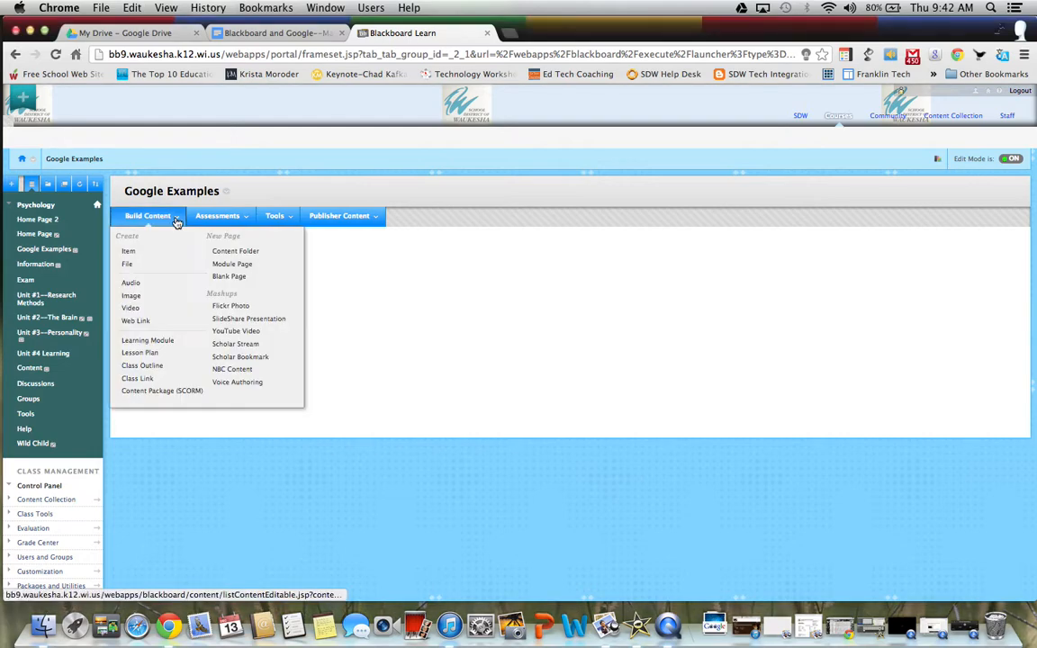
{"action": "left_click", "coordinate": [132, 254]}
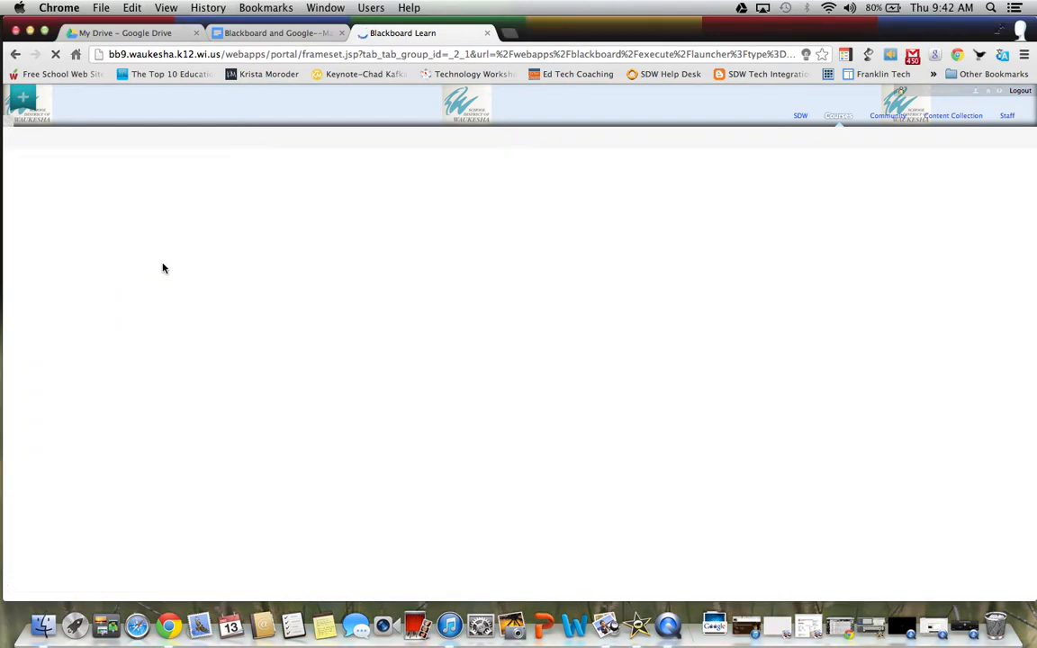
{"action": "left_click", "coordinate": [257, 286]}
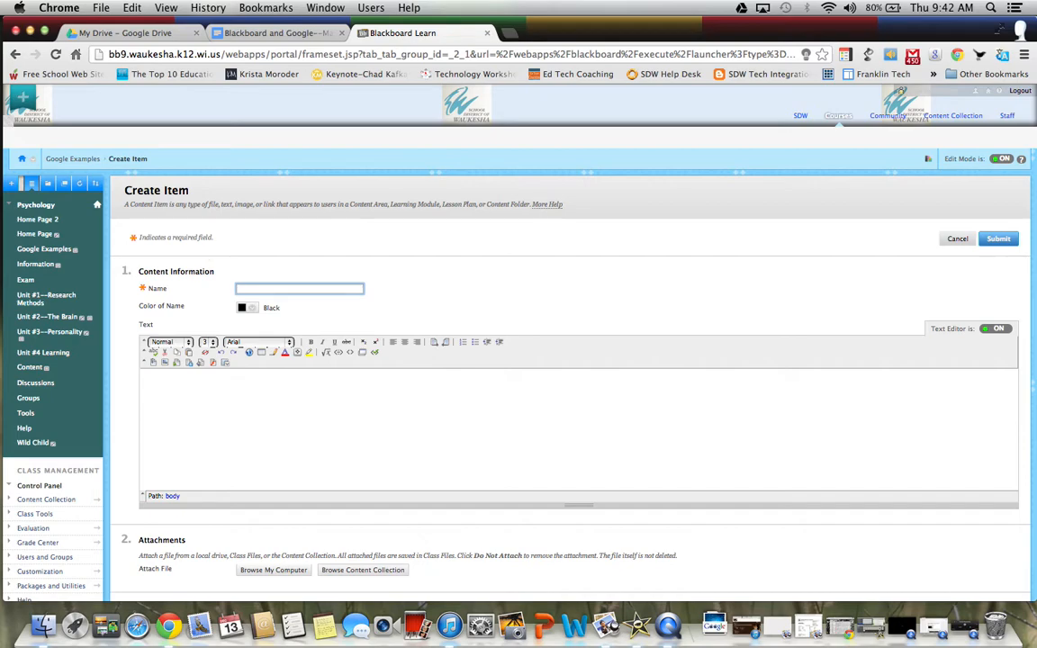
{"action": "type", "text": "TEst"}
{"action": "key", "text": "BackSpace"}
{"action": "key", "text": "BackSpace"}
{"action": "key", "text": "BackSpace"}
{"action": "type", "text": "est"}
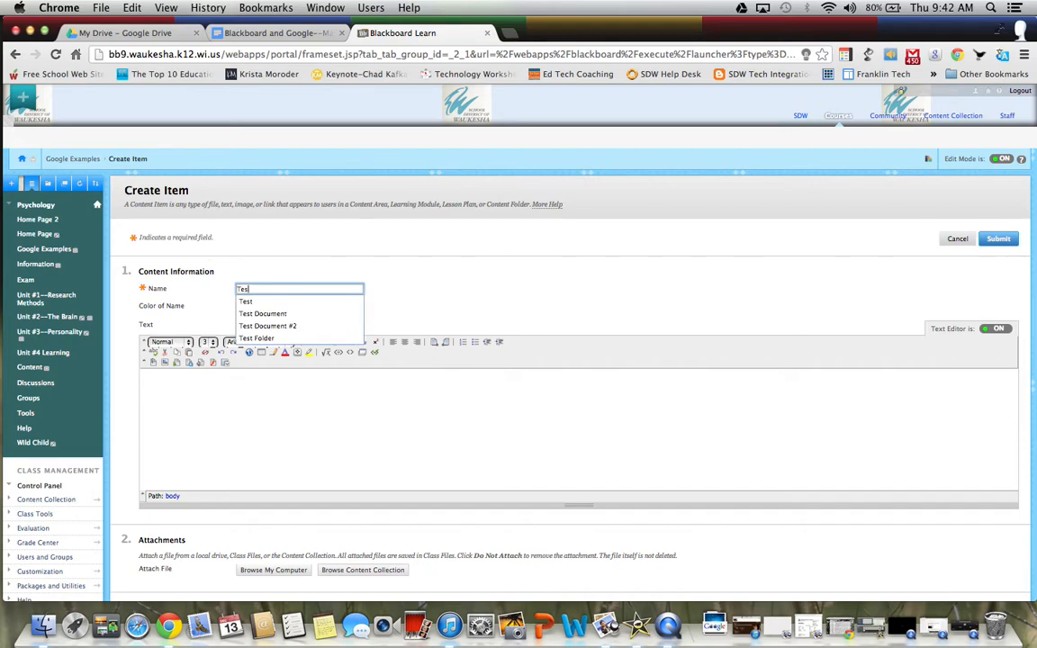
{"action": "left_click", "coordinate": [263, 237]}
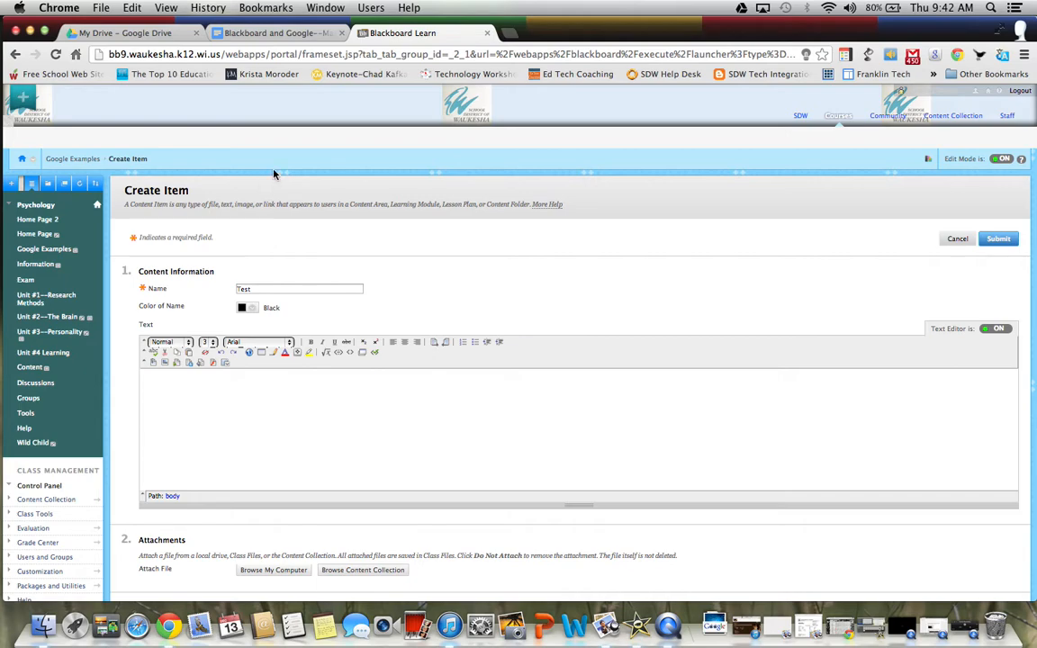
- Switch to the "Blackboard and Google--Making Them BFFs" document, stop its web publishing and start publishing it again
{"action": "left_click", "coordinate": [239, 33]}
{"action": "scroll", "coordinate": [320, 269], "scroll_direction": "up", "scroll_amount": 15}
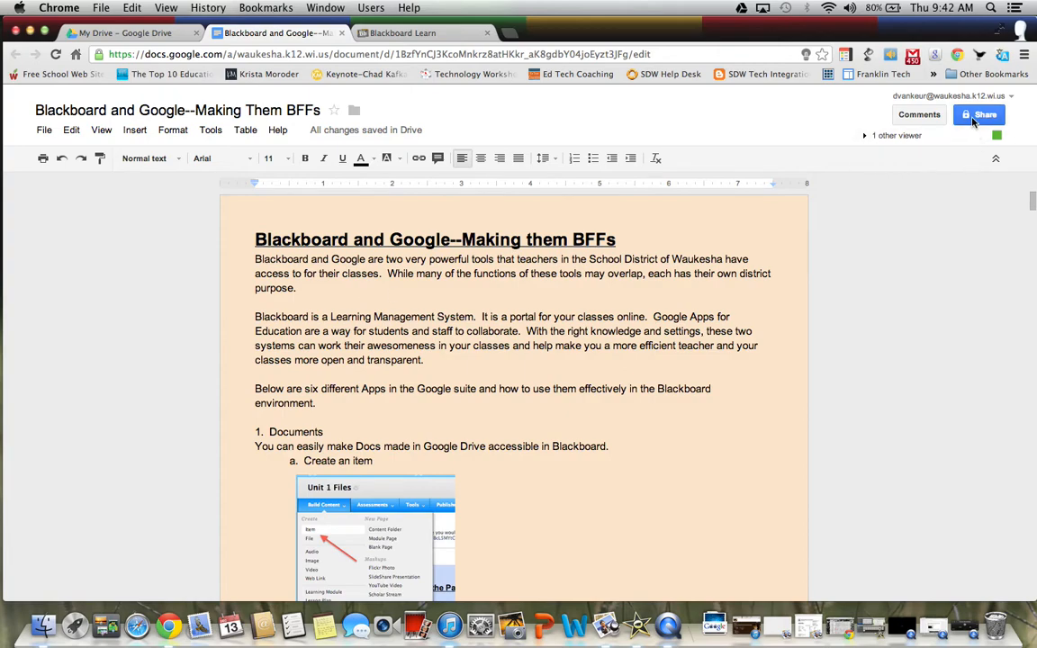
{"action": "left_click", "coordinate": [44, 131]}
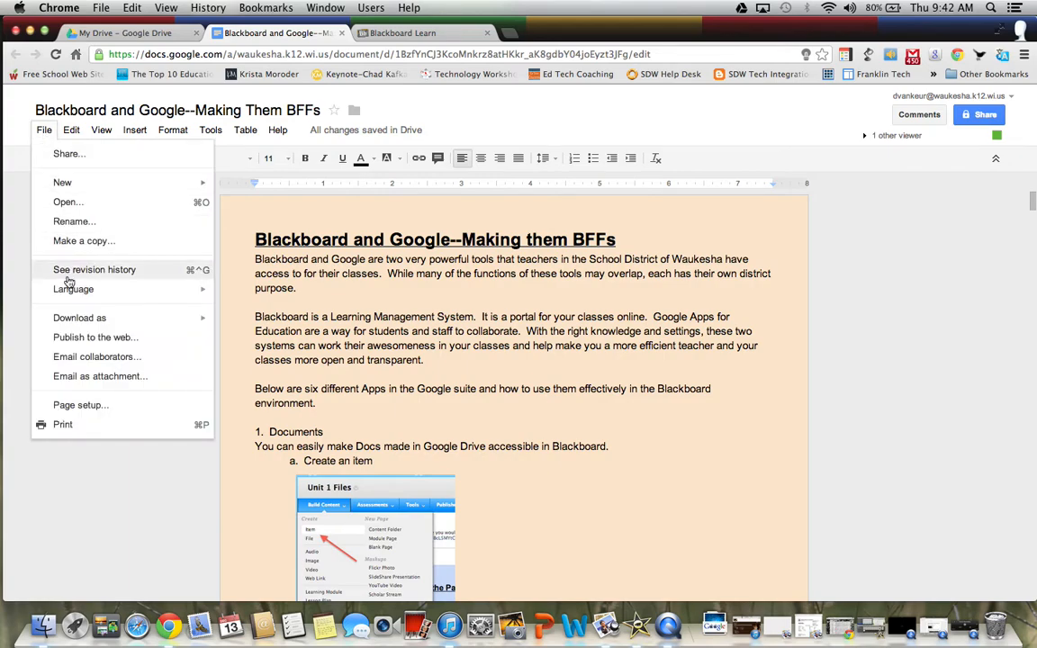
{"action": "left_click", "coordinate": [76, 337]}
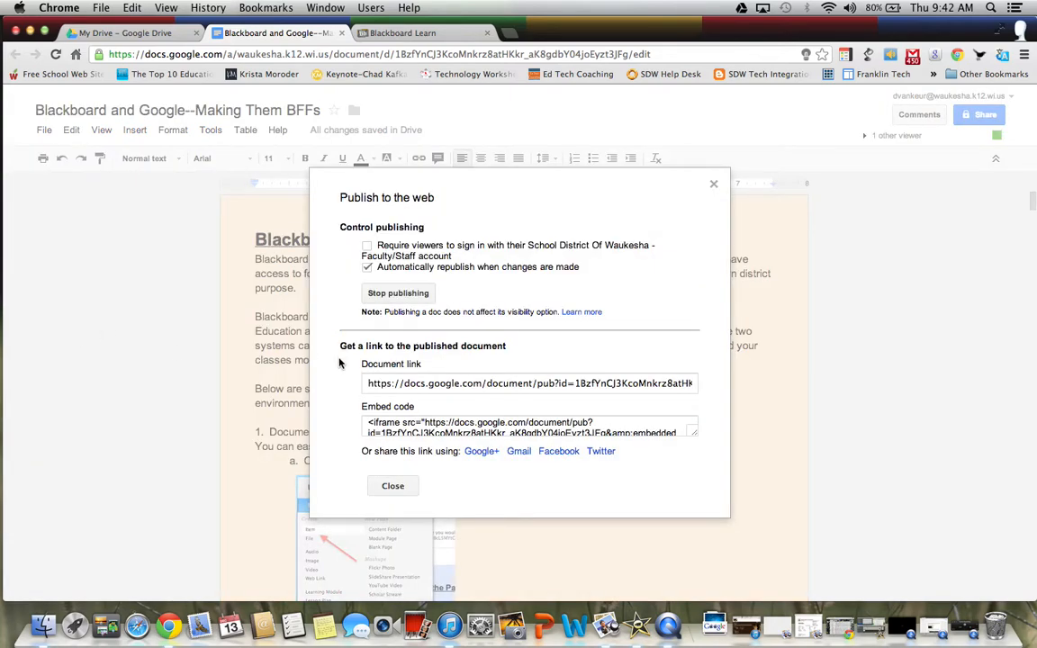
{"action": "left_click", "coordinate": [385, 301]}
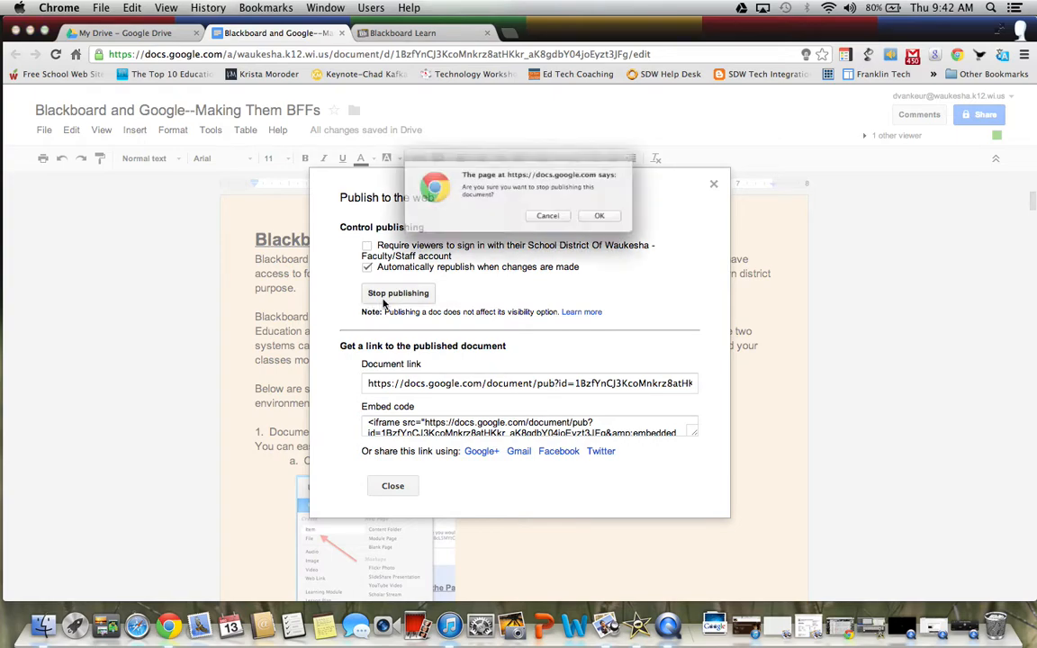
{"action": "left_click", "coordinate": [625, 225]}
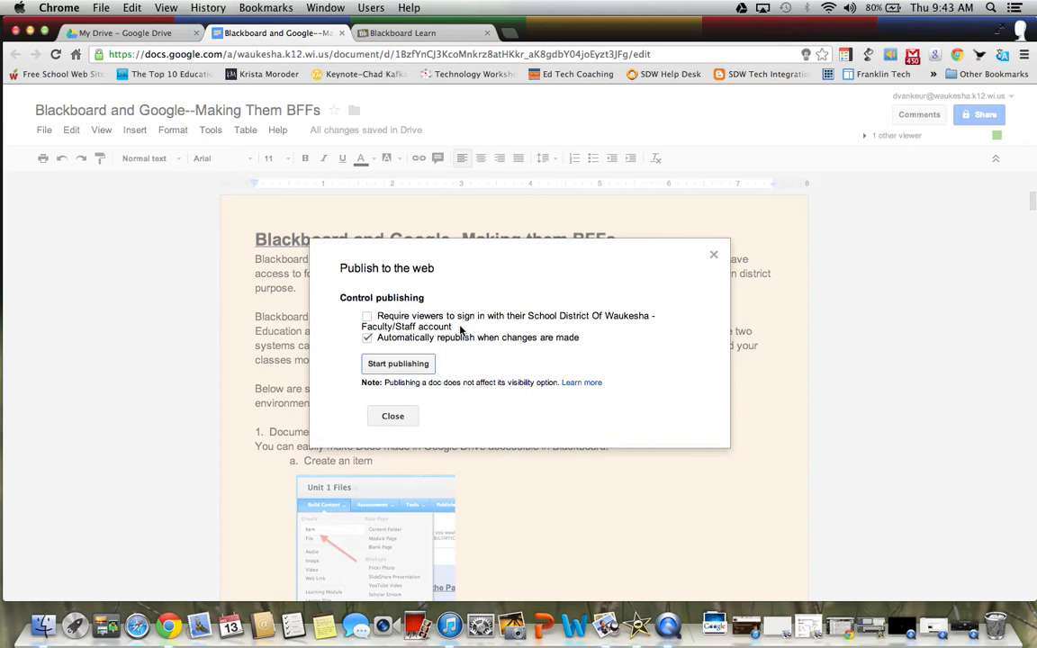
{"action": "left_click", "coordinate": [405, 363]}
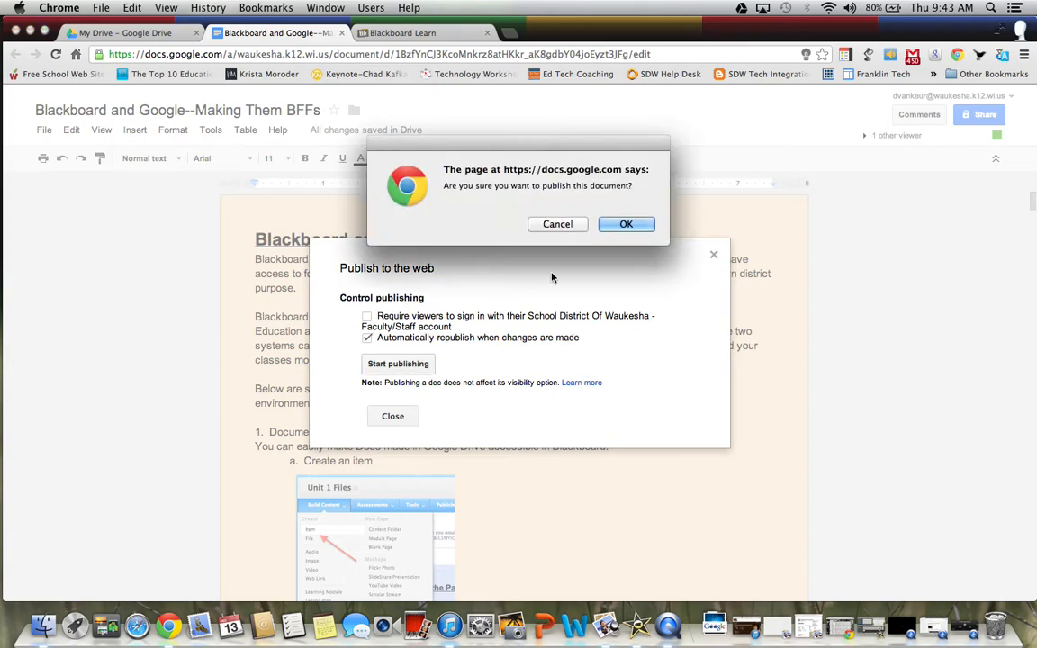
{"action": "left_click", "coordinate": [626, 224]}
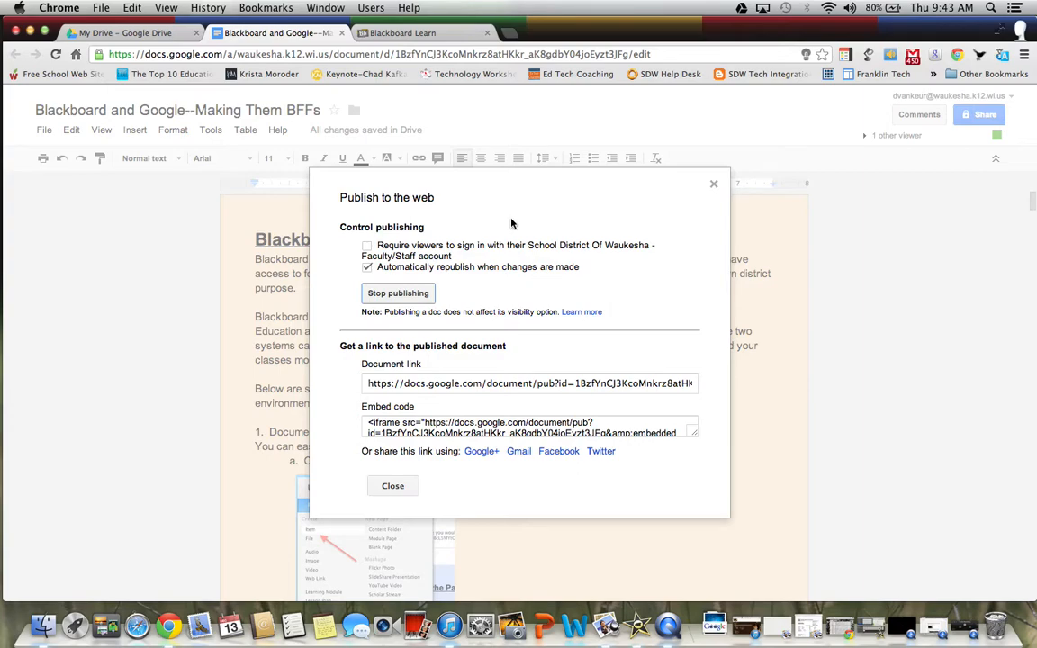
- Copy the document link of the published Google document
{"action": "left_click", "coordinate": [521, 385]}
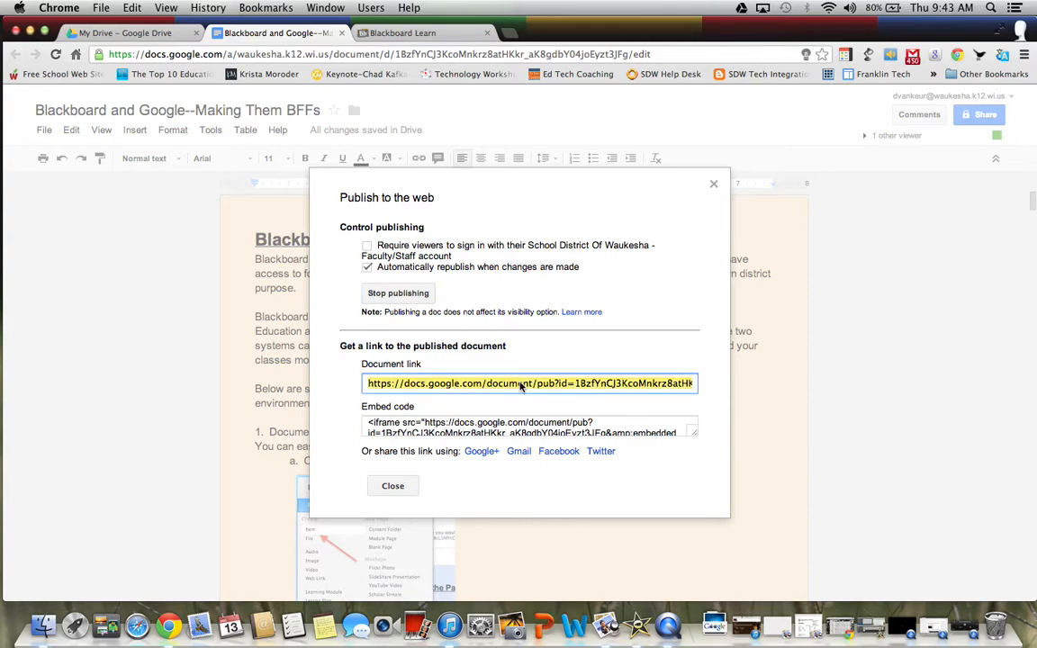
{"action": "right_click", "coordinate": [520, 385]}
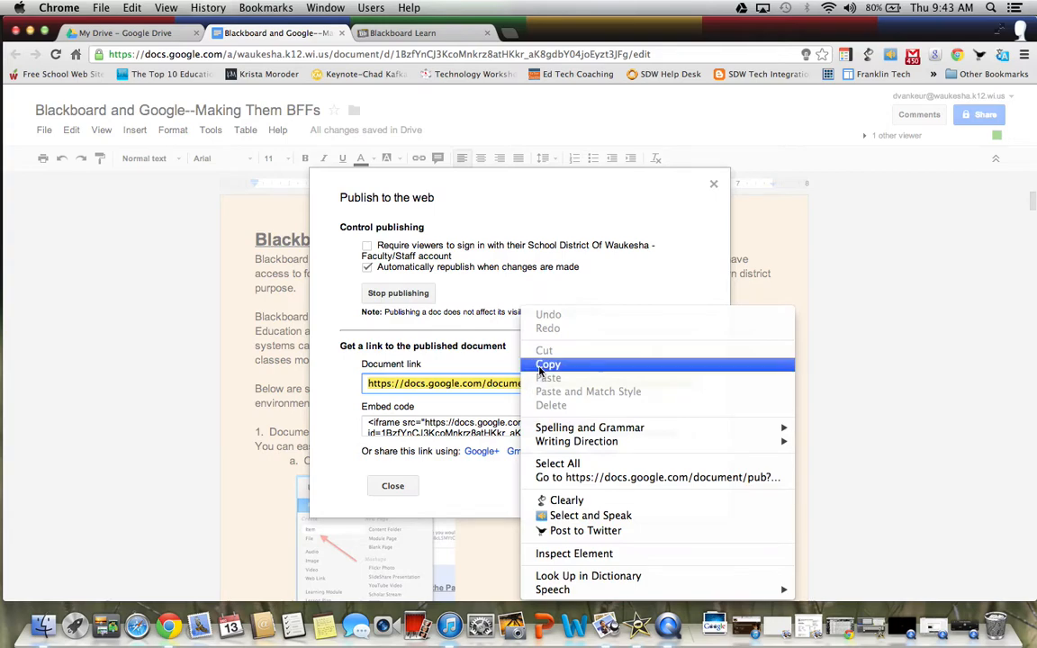
{"action": "left_click", "coordinate": [540, 368]}
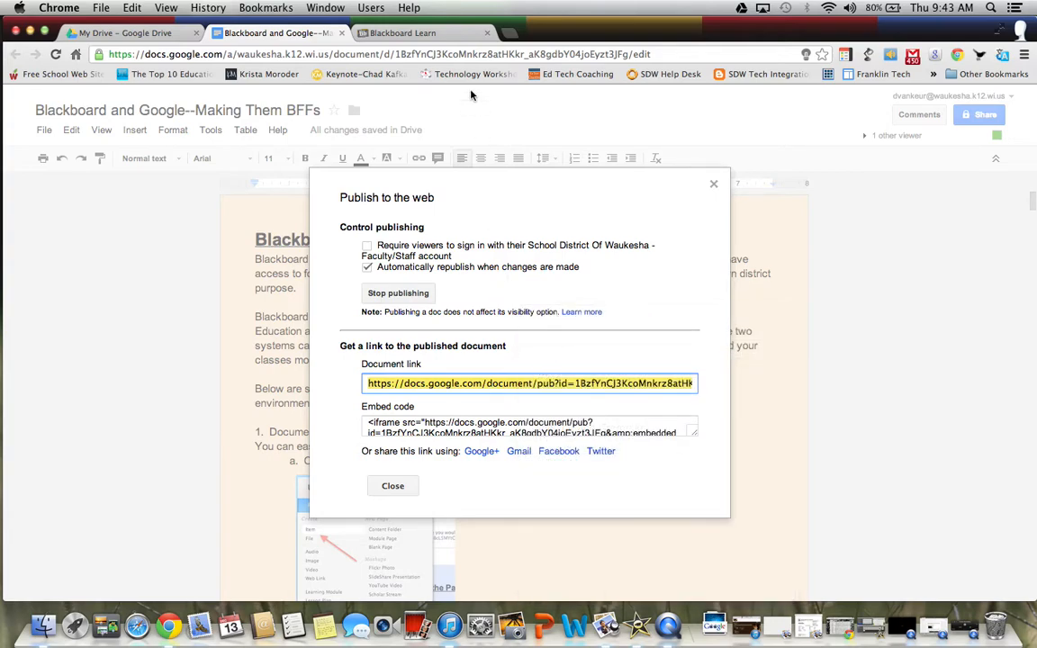
- Back in the Blackboard item, enter the text "Students: Click here for the assignment for today." and correct the misspelled word
{"action": "left_click", "coordinate": [436, 37]}
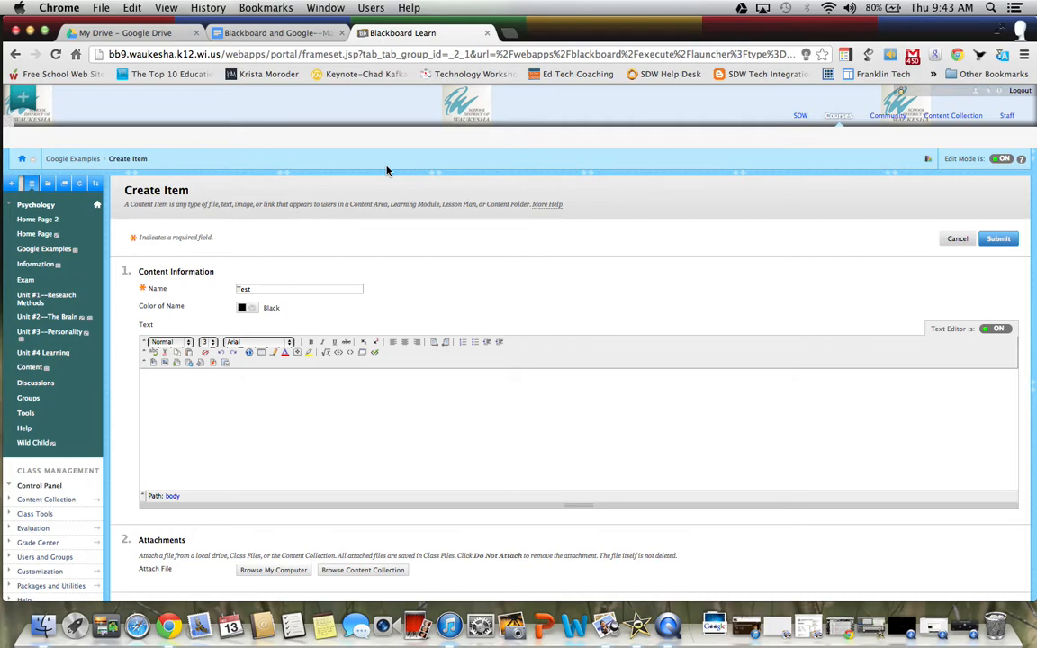
{"action": "left_click", "coordinate": [324, 381]}
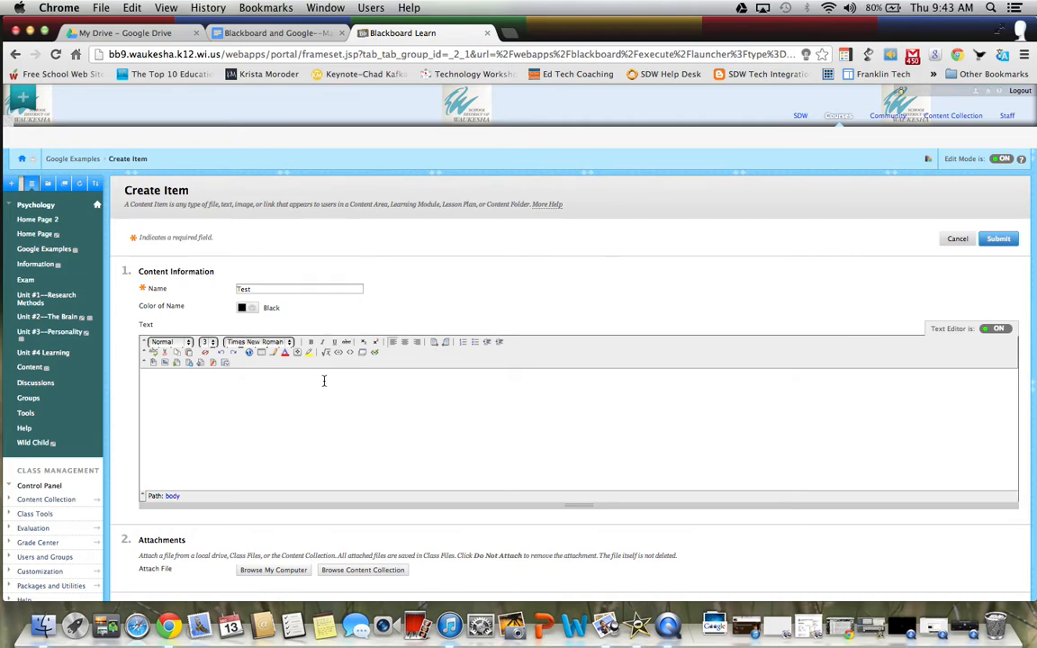
{"action": "type", "text": "Students:  Click here for the assignemnt for today."}
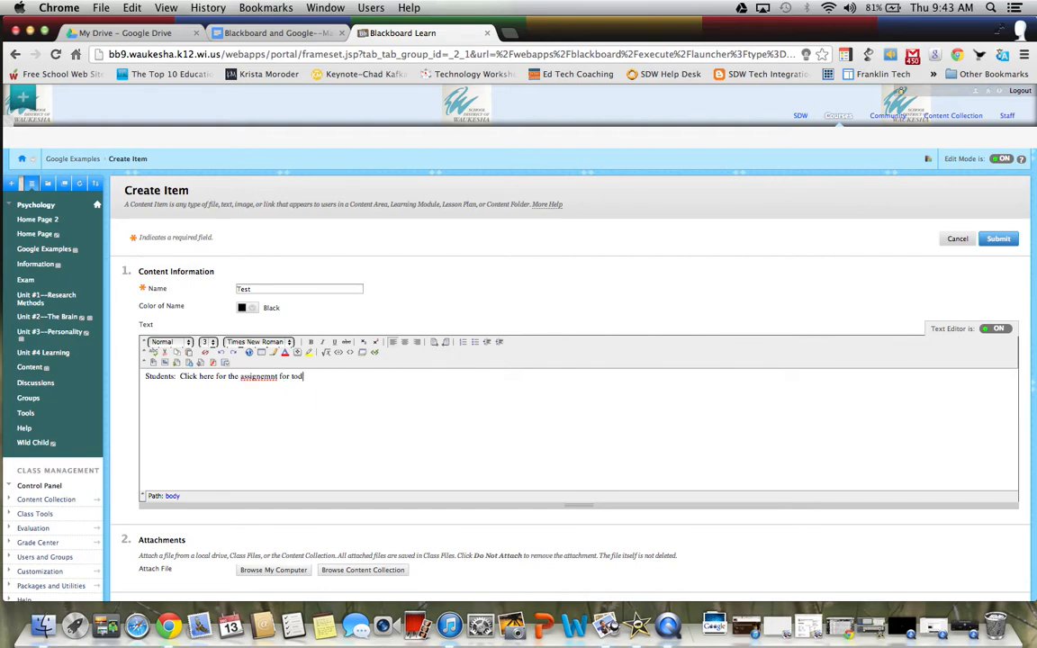
{"action": "right_click", "coordinate": [274, 378]}
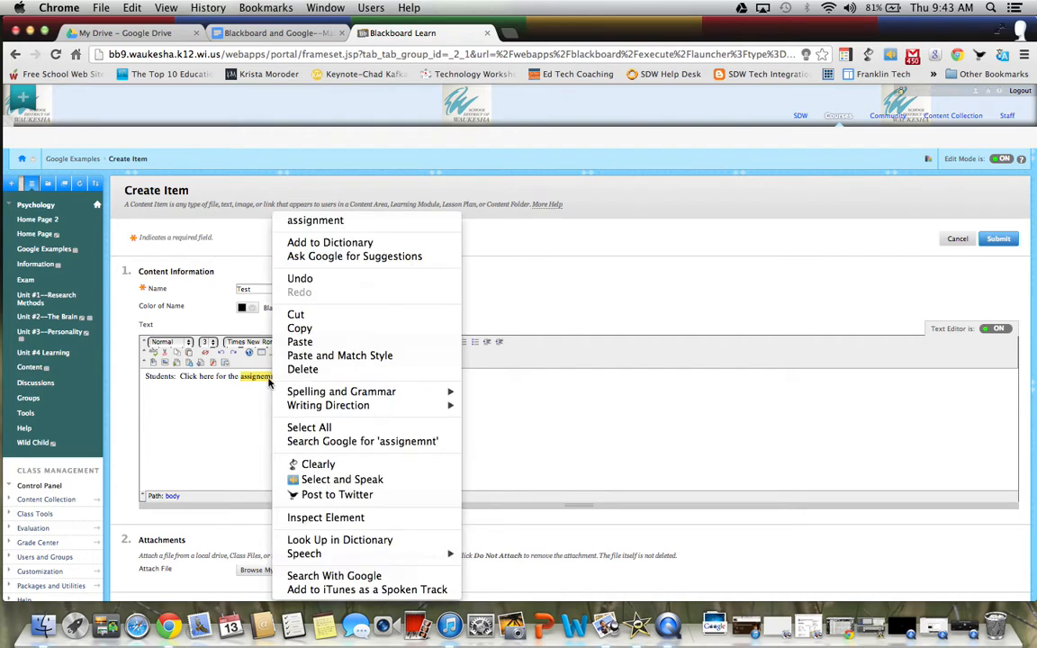
{"action": "left_click", "coordinate": [315, 220]}
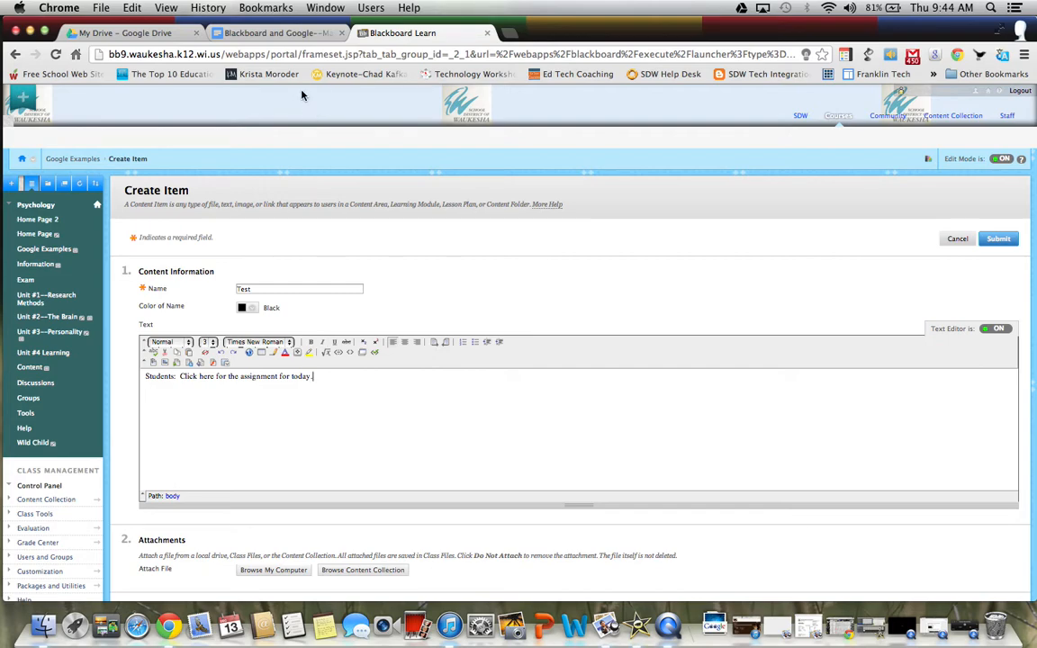
{"action": "left_click", "coordinate": [270, 33]}
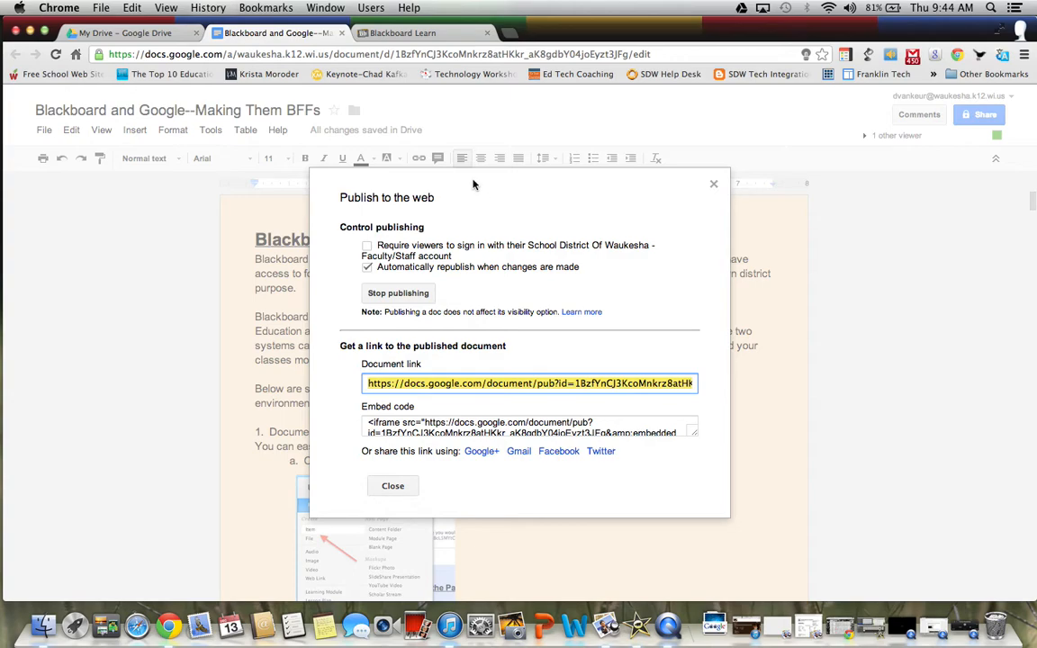
{"action": "left_click", "coordinate": [416, 33]}
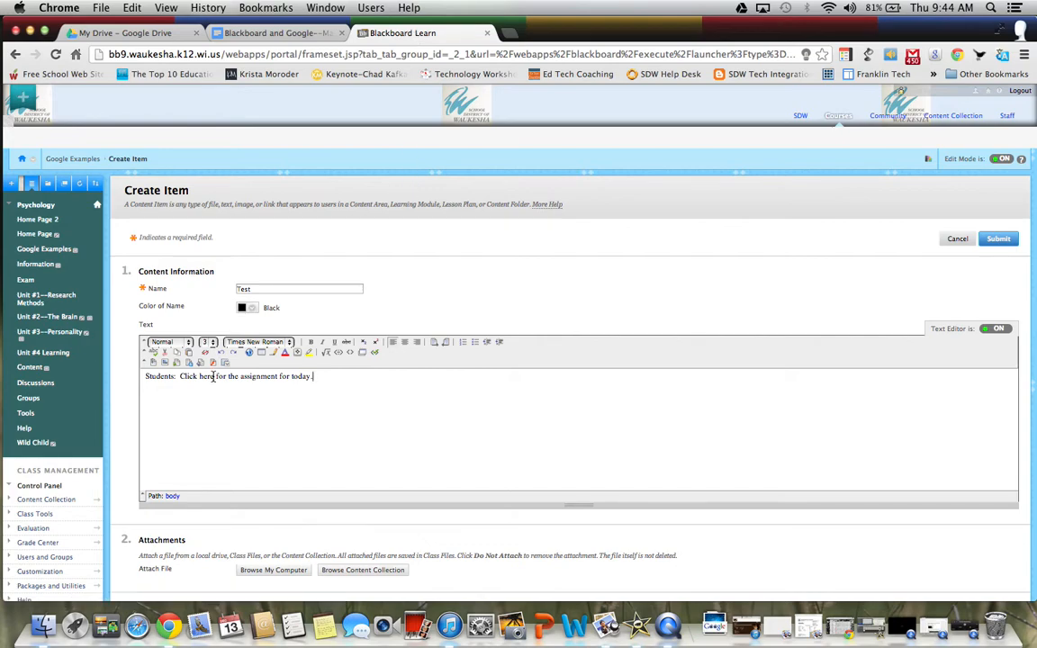
- Enlarge the word "here" in the item text to font size 7
{"action": "left_click_drag", "start_coordinate": [213, 376], "coordinate": [203, 378]}
{"action": "left_click", "coordinate": [214, 345]}
{"action": "left_click", "coordinate": [212, 378]}
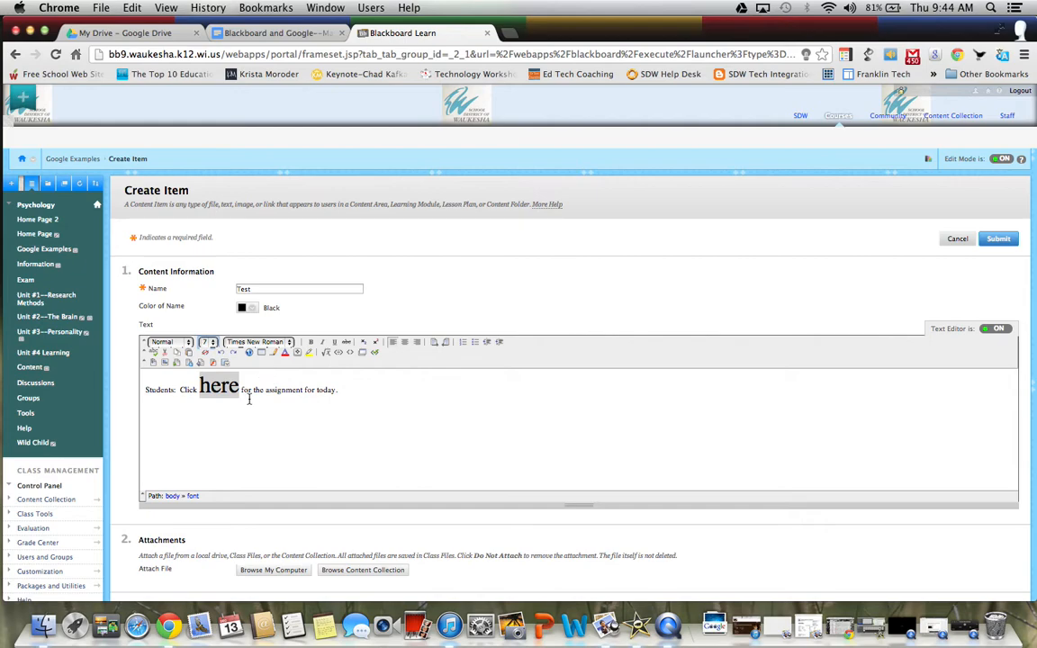
{"action": "left_click", "coordinate": [235, 389]}
{"action": "double_click", "coordinate": [235, 389]}
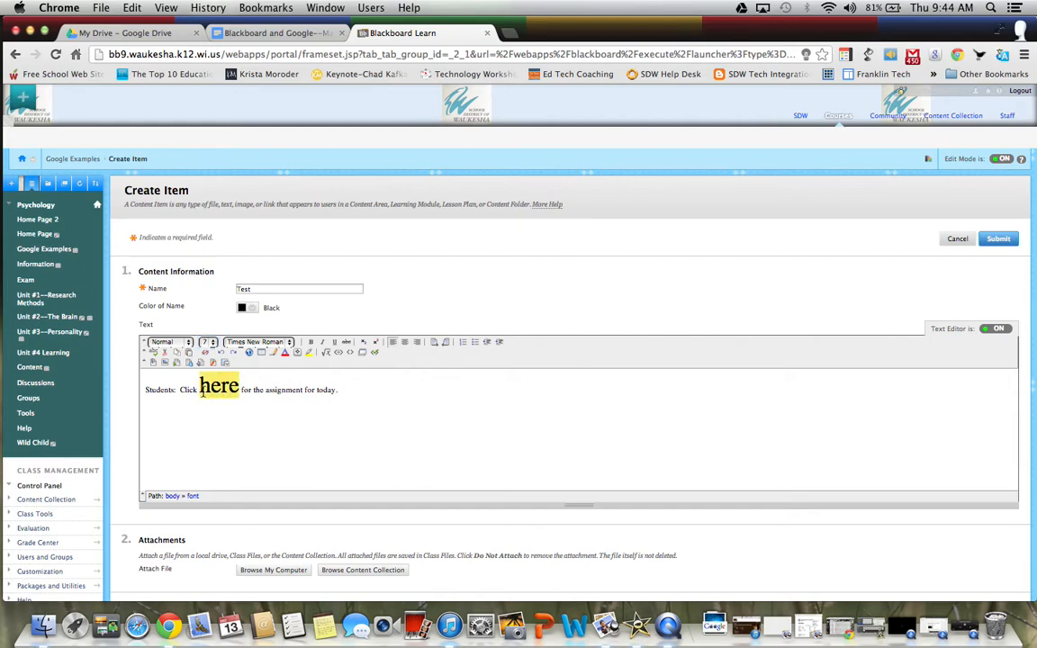
{"action": "left_click", "coordinate": [252, 360]}
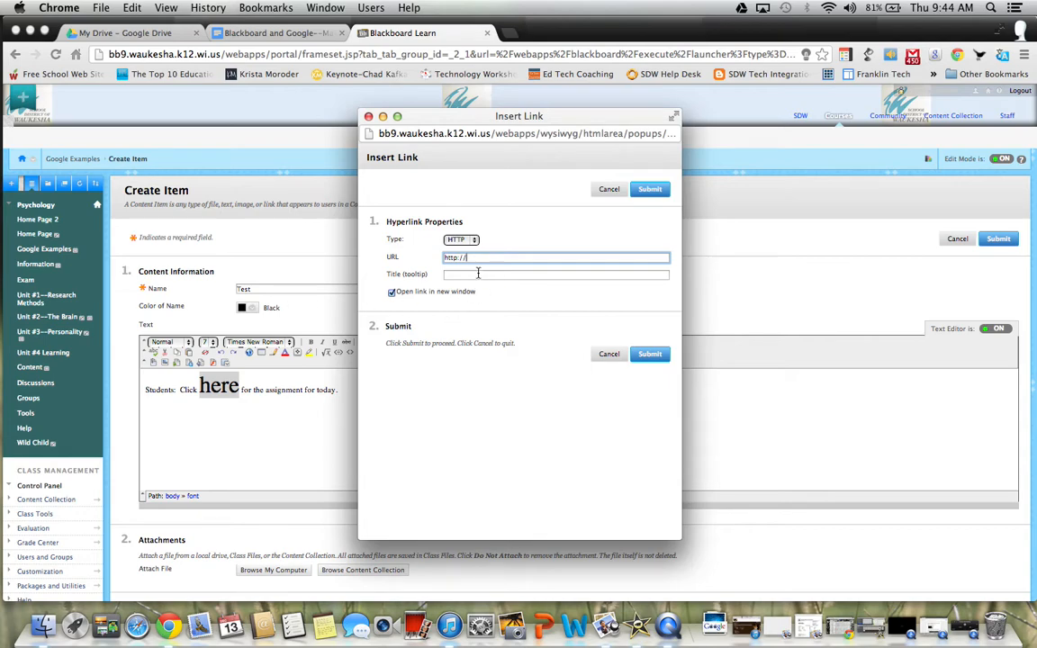
{"action": "key", "text": "BackSpace"}
{"action": "key", "text": "BackSpace"}
{"action": "key", "text": "BackSpace"}
{"action": "key", "text": "BackSpace"}
{"action": "key", "text": "BackSpace"}
{"action": "key", "text": "BackSpace"}
{"action": "key", "text": "BackSpace"}
{"action": "right_click", "coordinate": [477, 260]}
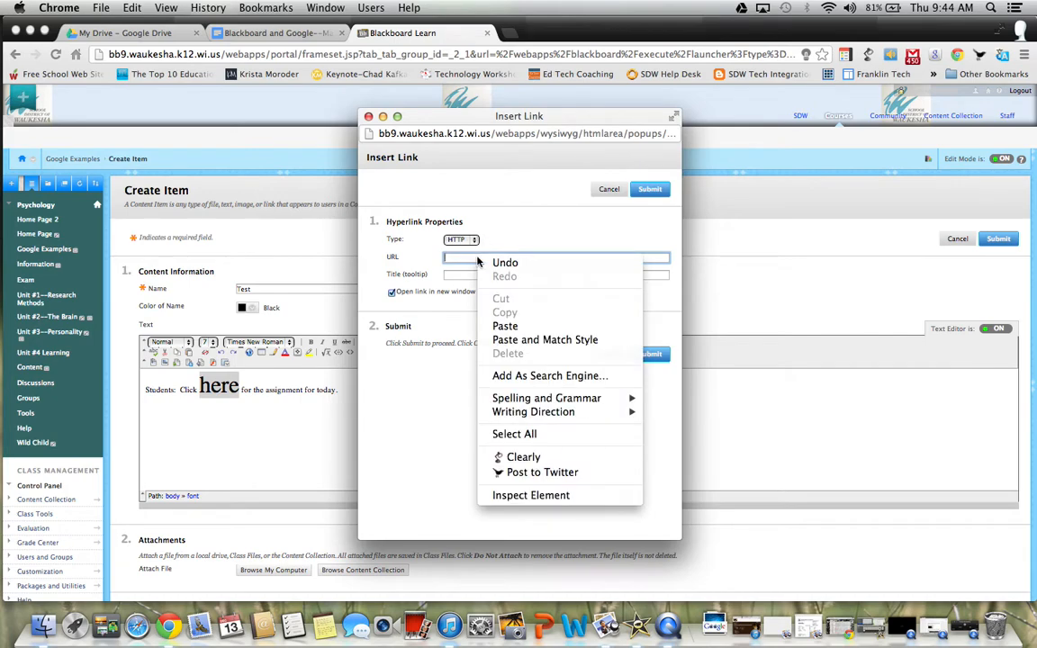
{"action": "left_click", "coordinate": [506, 325]}
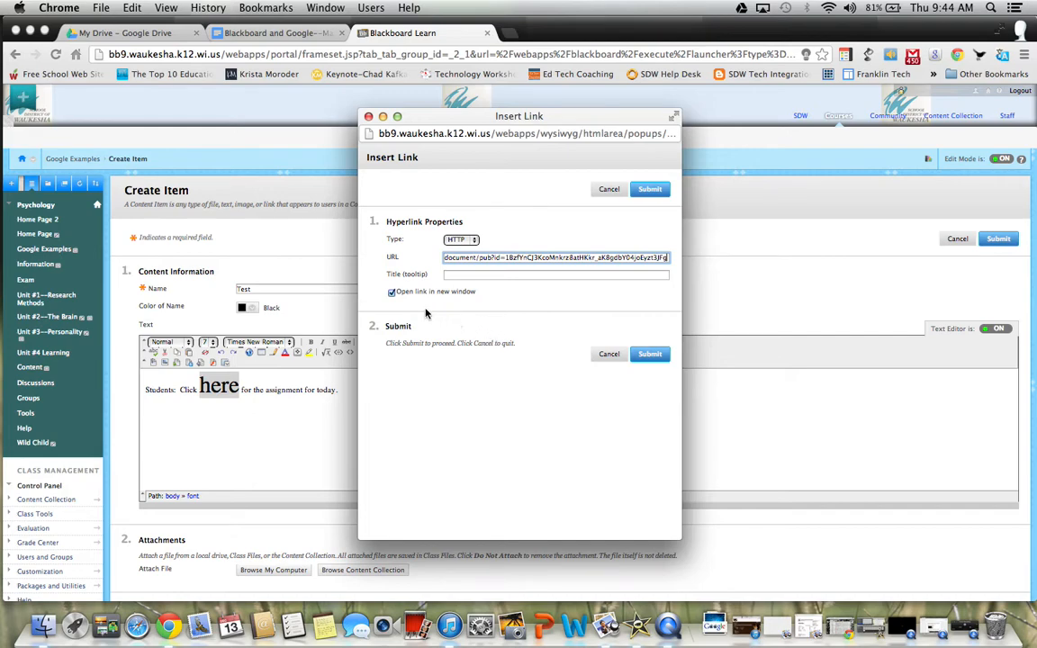
{"action": "left_click", "coordinate": [647, 356]}
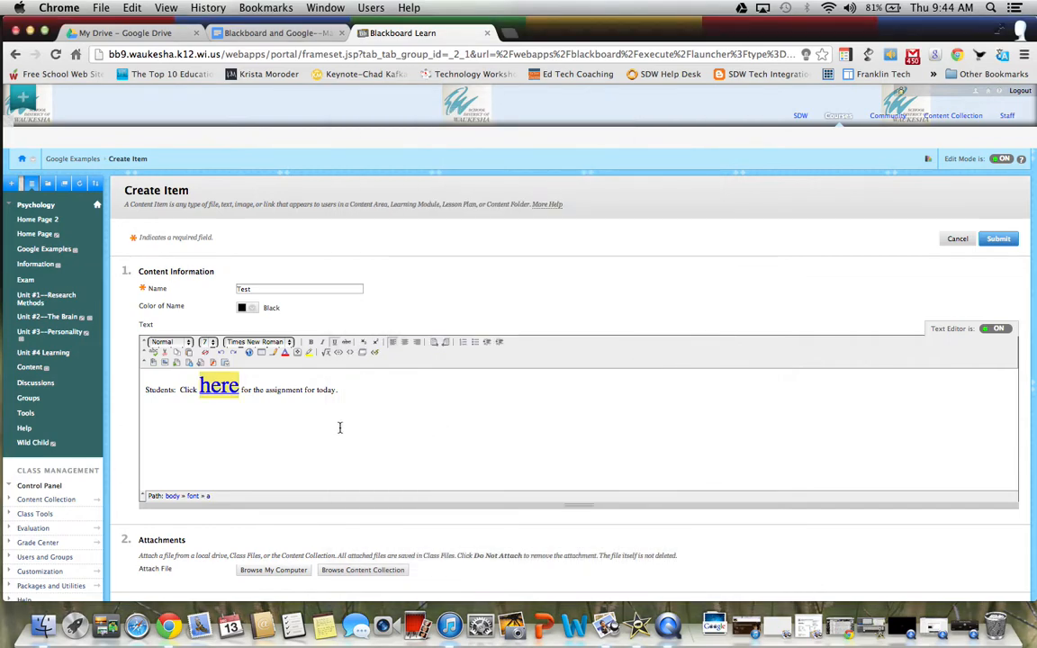
- Submit the Test item with its default attachment and availability options
{"action": "left_click", "coordinate": [428, 424]}
{"action": "scroll", "coordinate": [429, 425], "scroll_direction": "down", "scroll_amount": 5}
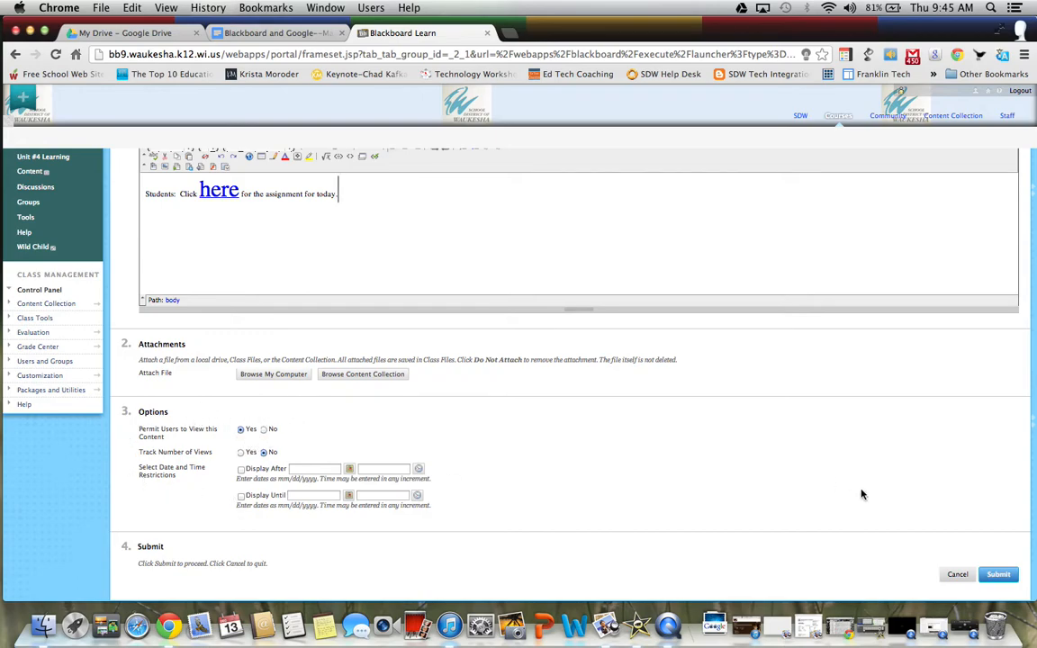
{"action": "left_click", "coordinate": [999, 575]}
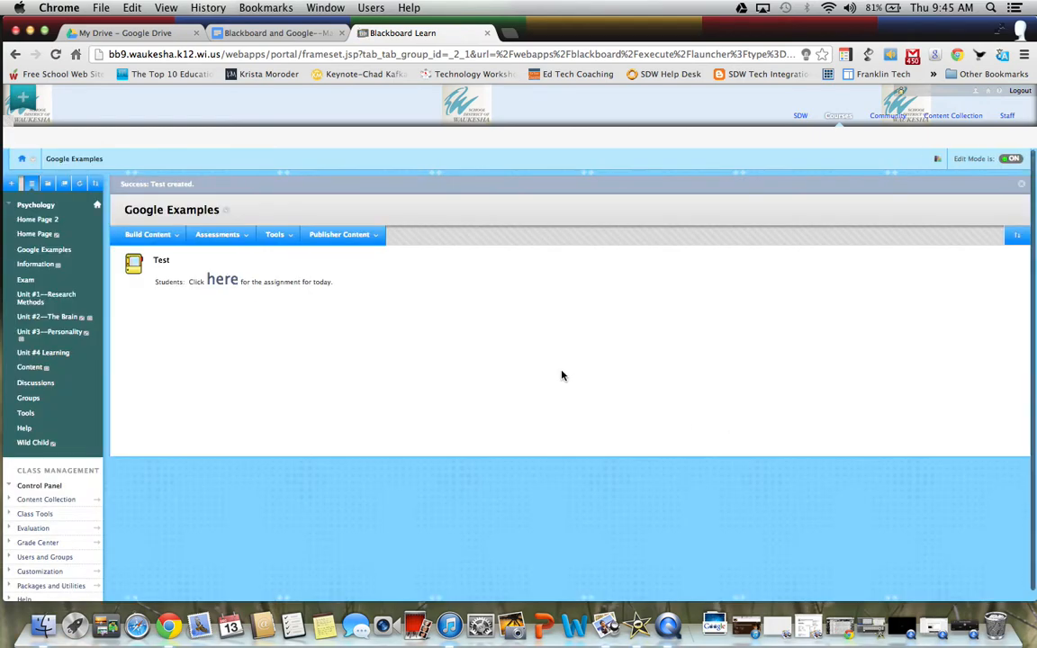
- Follow the "here" link in the Test item, look through the published document, and close it again
{"action": "left_click", "coordinate": [222, 282]}
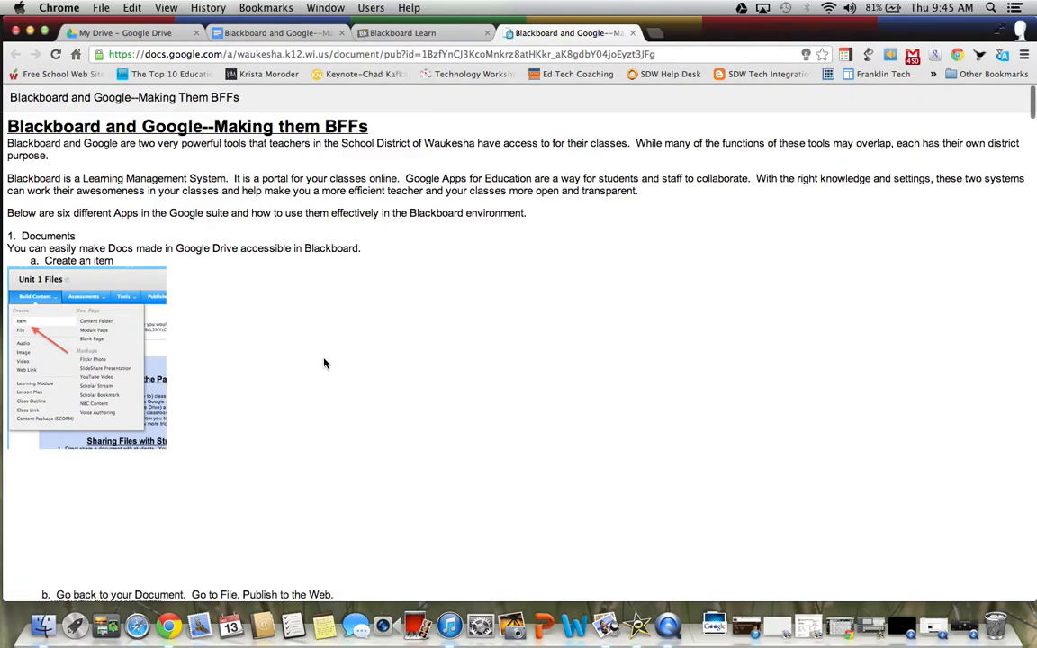
{"action": "scroll", "coordinate": [325, 363], "scroll_direction": "down", "scroll_amount": 10}
{"action": "scroll", "coordinate": [324, 363], "scroll_direction": "down", "scroll_amount": 12}
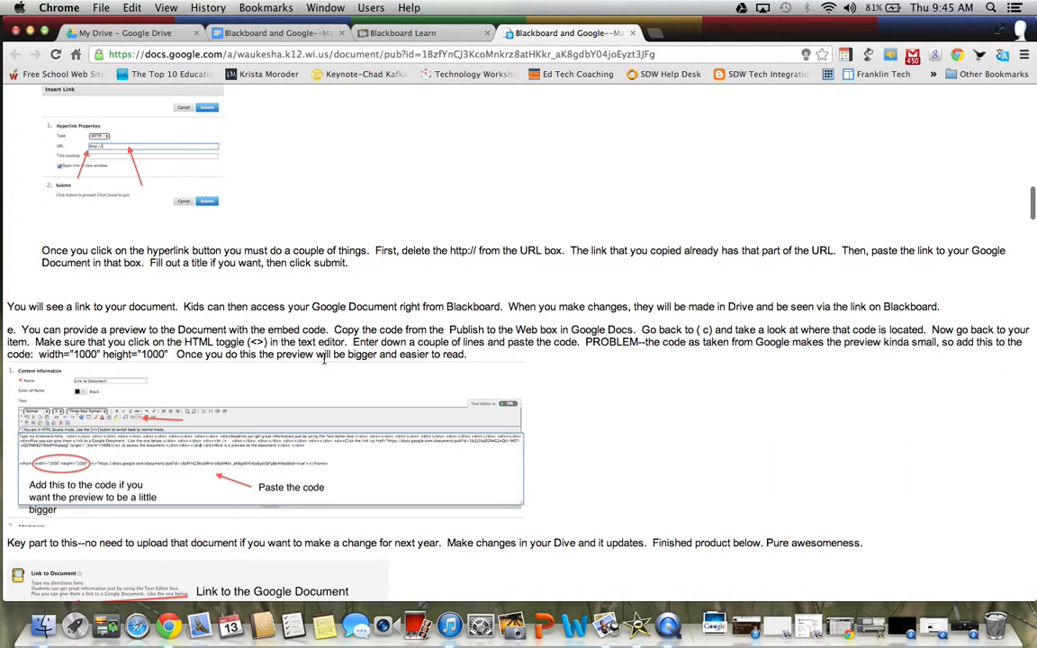
{"action": "scroll", "coordinate": [325, 359], "scroll_direction": "down", "scroll_amount": 15}
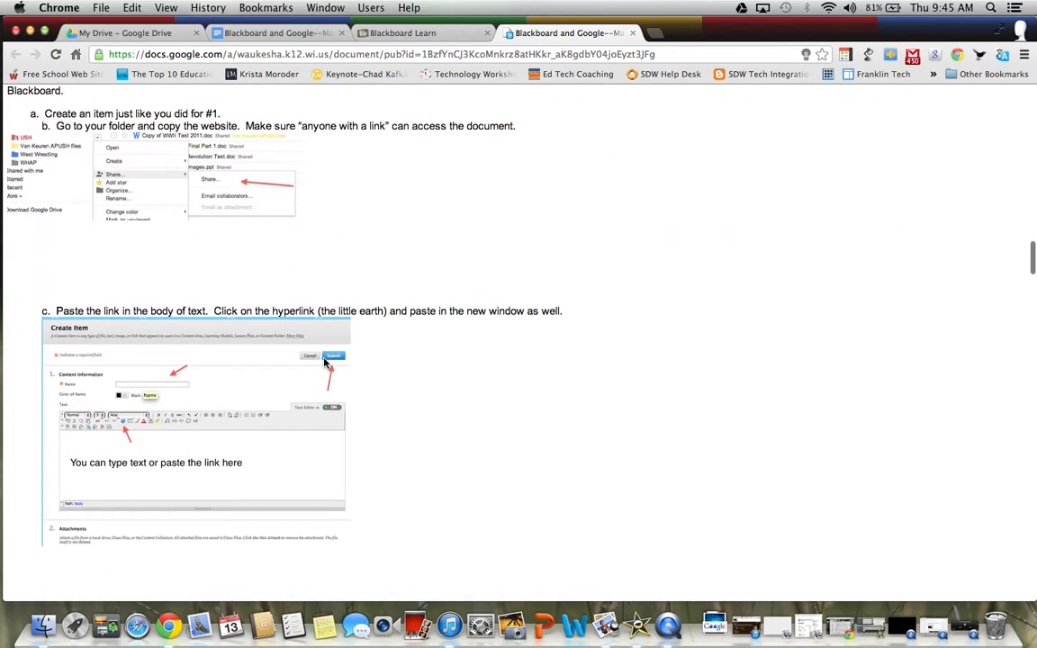
{"action": "scroll", "coordinate": [325, 363], "scroll_direction": "up", "scroll_amount": 1}
{"action": "scroll", "coordinate": [324, 363], "scroll_direction": "down", "scroll_amount": 3}
{"action": "scroll", "coordinate": [325, 362], "scroll_direction": "up", "scroll_amount": 20}
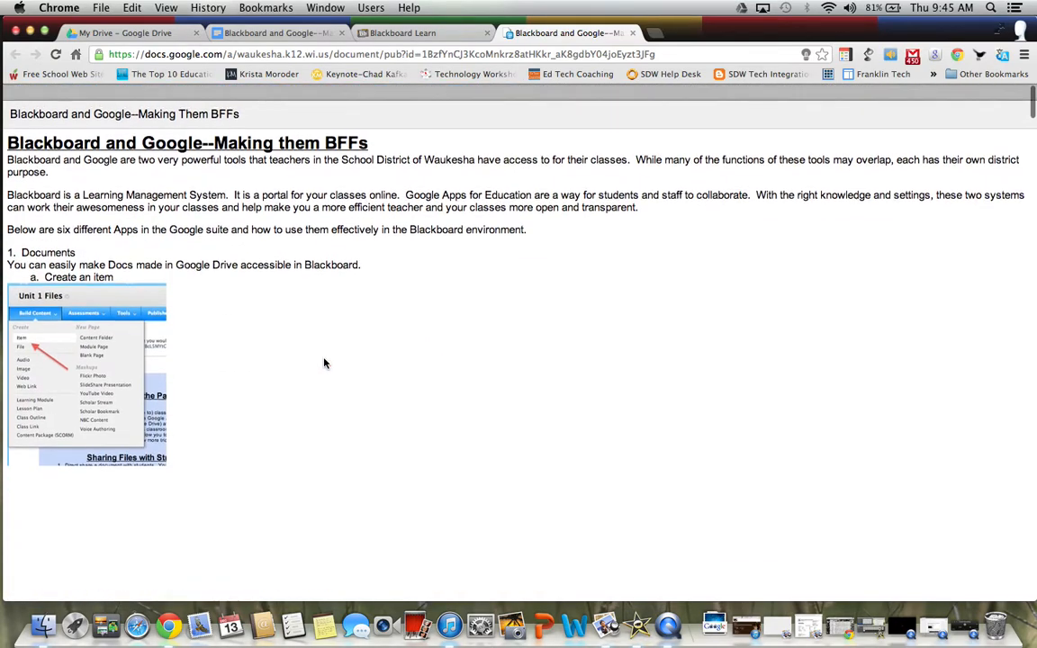
{"action": "left_click", "coordinate": [634, 34]}
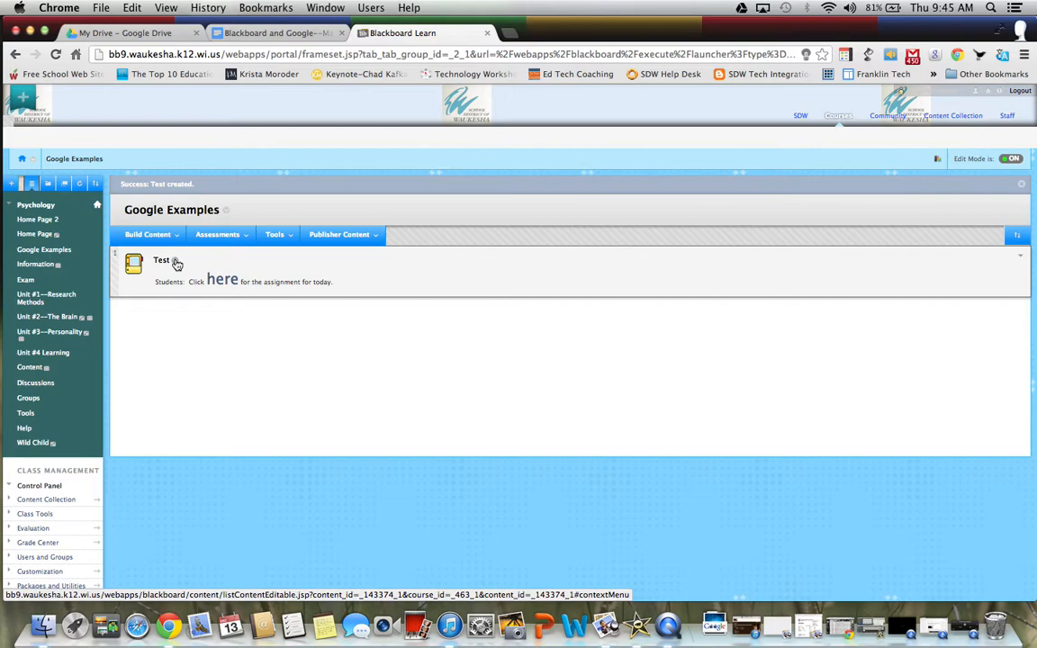
- Open the Test item for editing and add blank lines below the sentence in its text
{"action": "left_click", "coordinate": [177, 262]}
{"action": "left_click", "coordinate": [180, 285]}
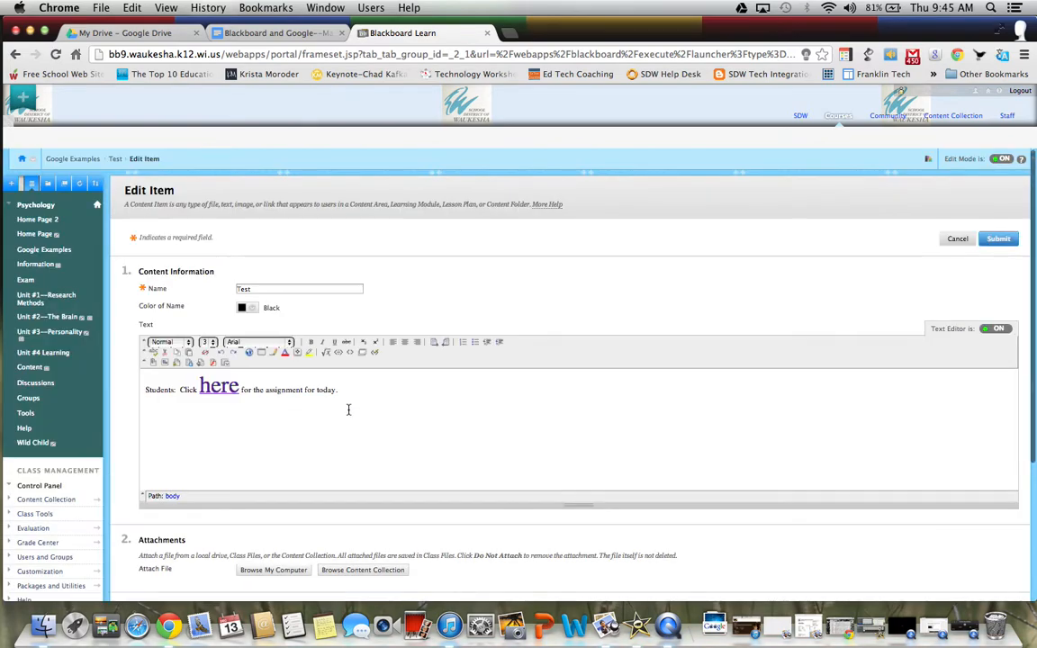
{"action": "left_click", "coordinate": [361, 404]}
{"action": "key", "text": "Return"}
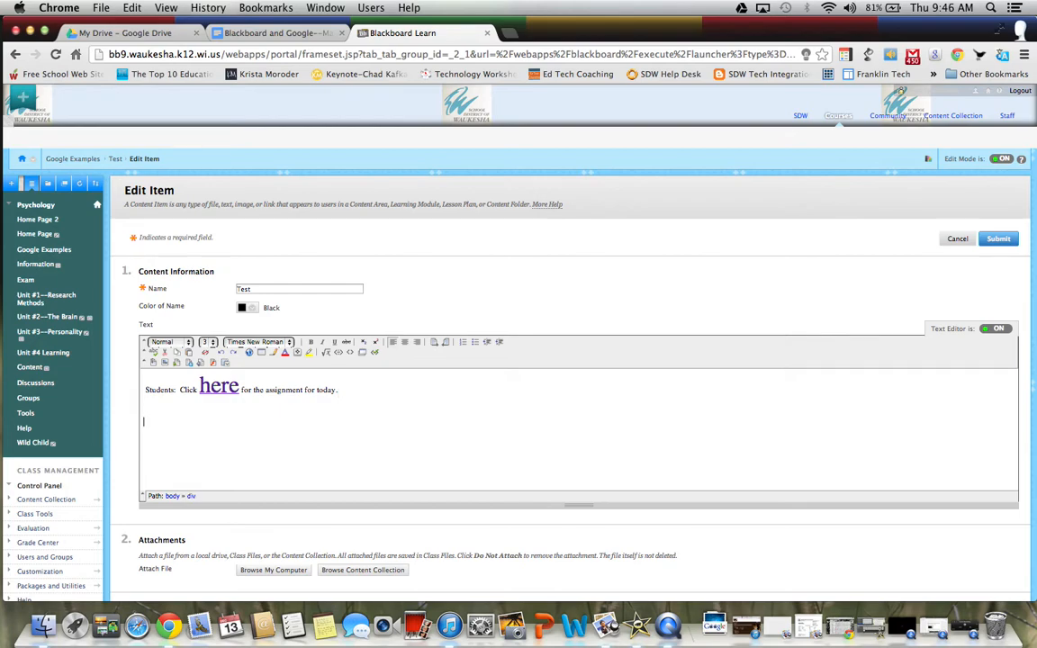
- Copy the embed code of the published Google document from its Publish to the web settings
{"action": "left_click", "coordinate": [275, 34]}
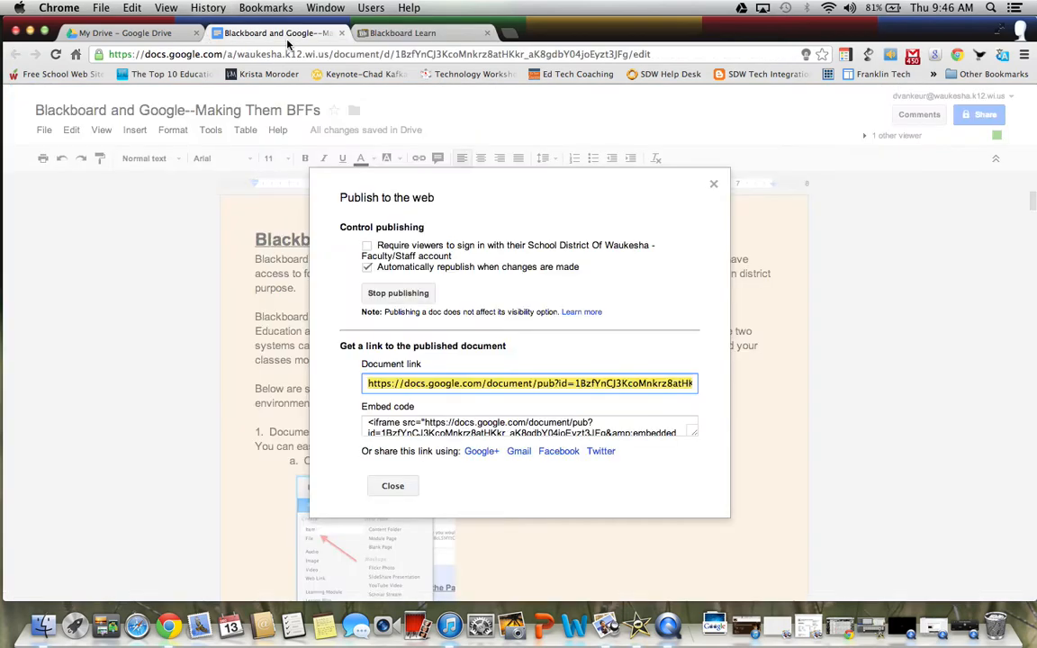
{"action": "left_click", "coordinate": [366, 426]}
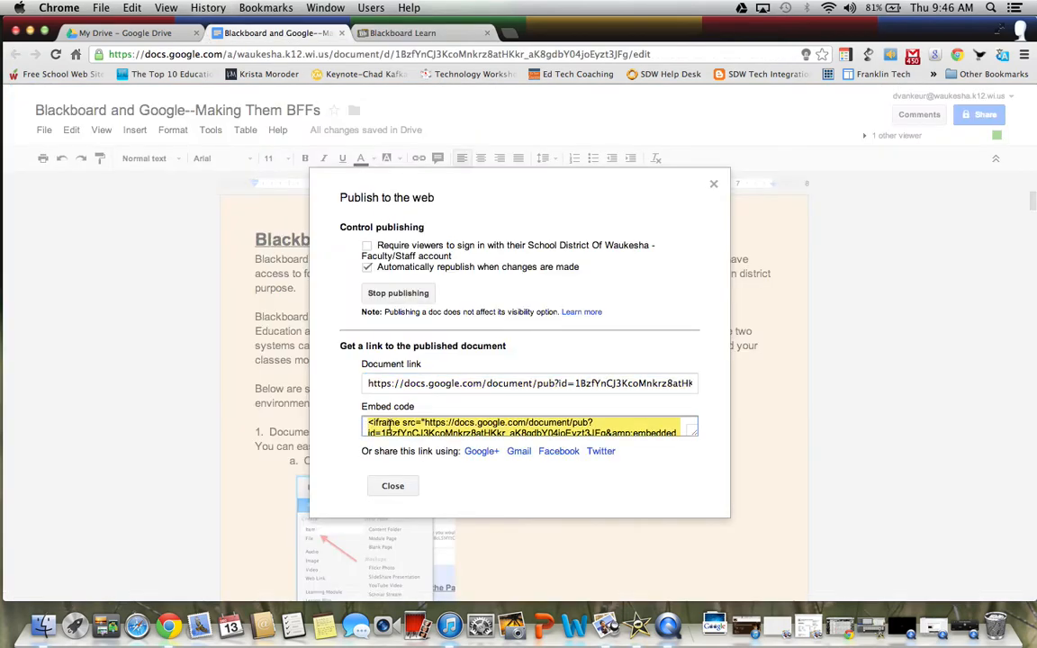
{"action": "right_click", "coordinate": [389, 423]}
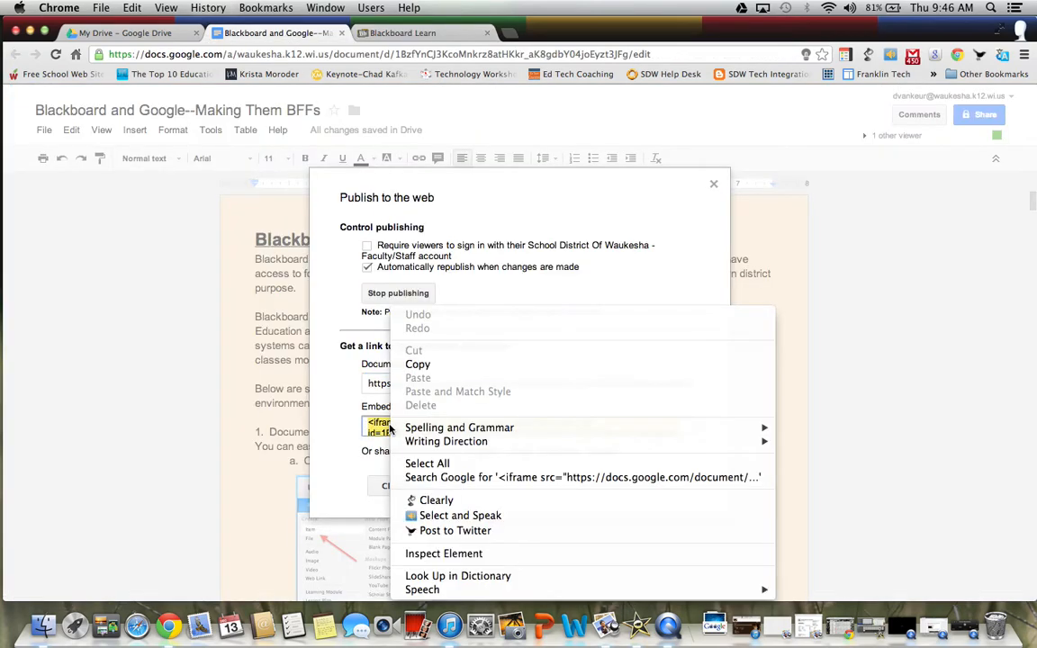
{"action": "left_click", "coordinate": [417, 366]}
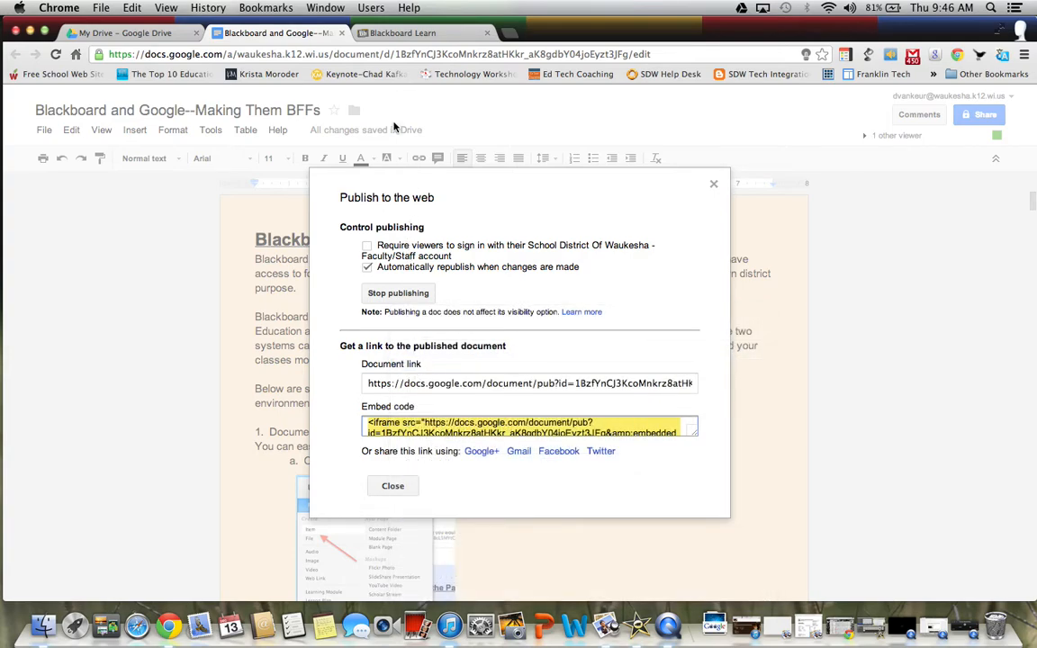
- Paste the copied iframe embed code below the existing markup in the Test item's HTML source, and return to the normal text view
{"action": "left_click", "coordinate": [418, 36]}
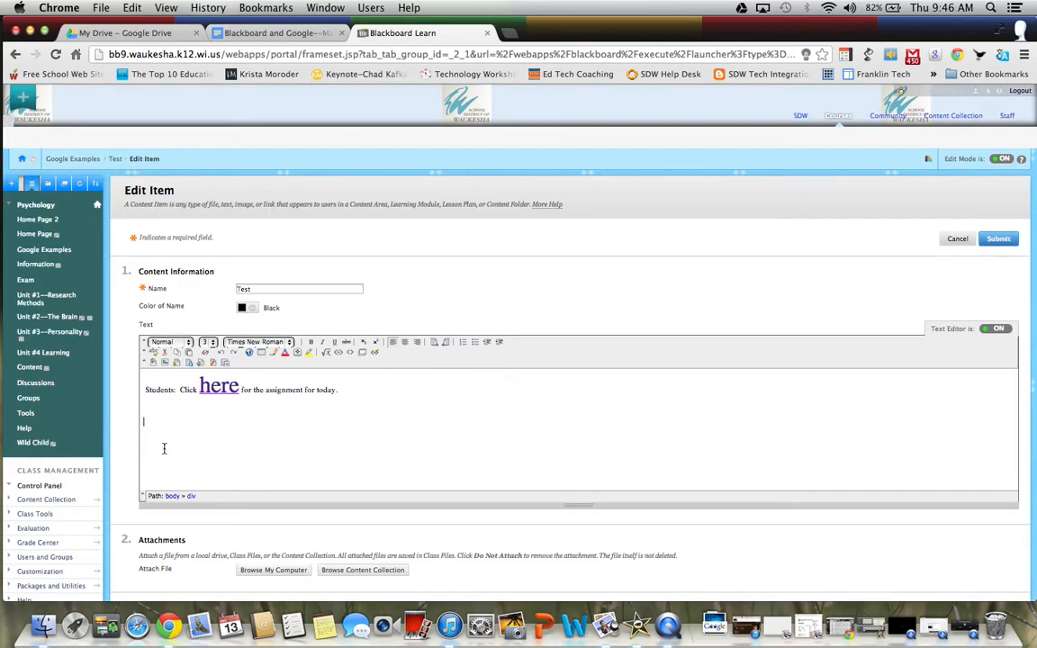
{"action": "left_click", "coordinate": [350, 353]}
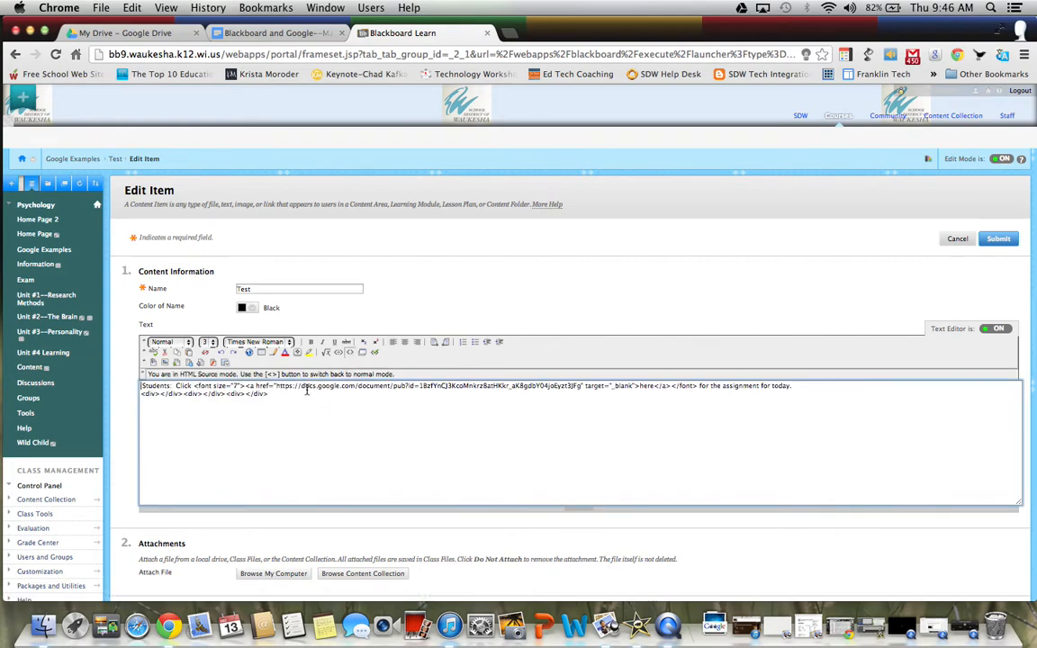
{"action": "key", "text": "Return"}
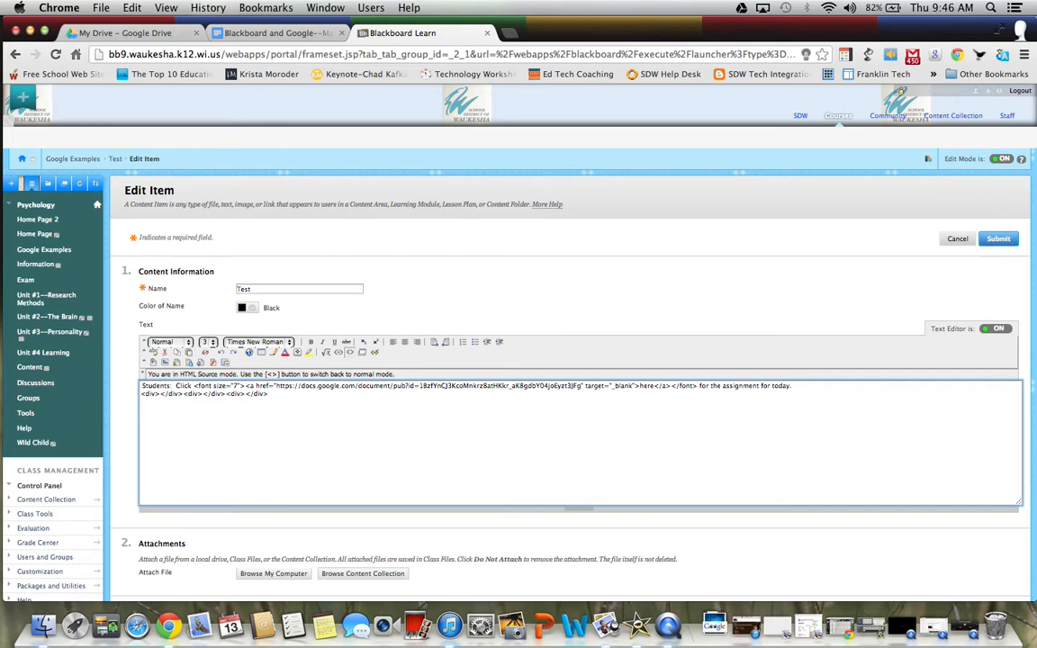
{"action": "key", "text": "super+v"}
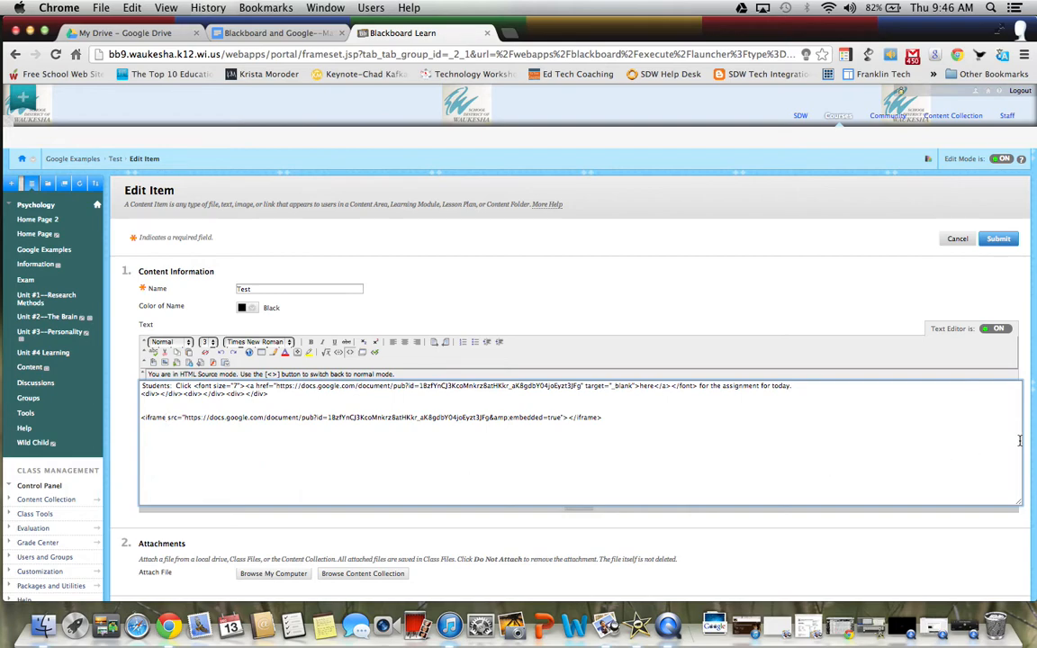
{"action": "left_click", "coordinate": [351, 354]}
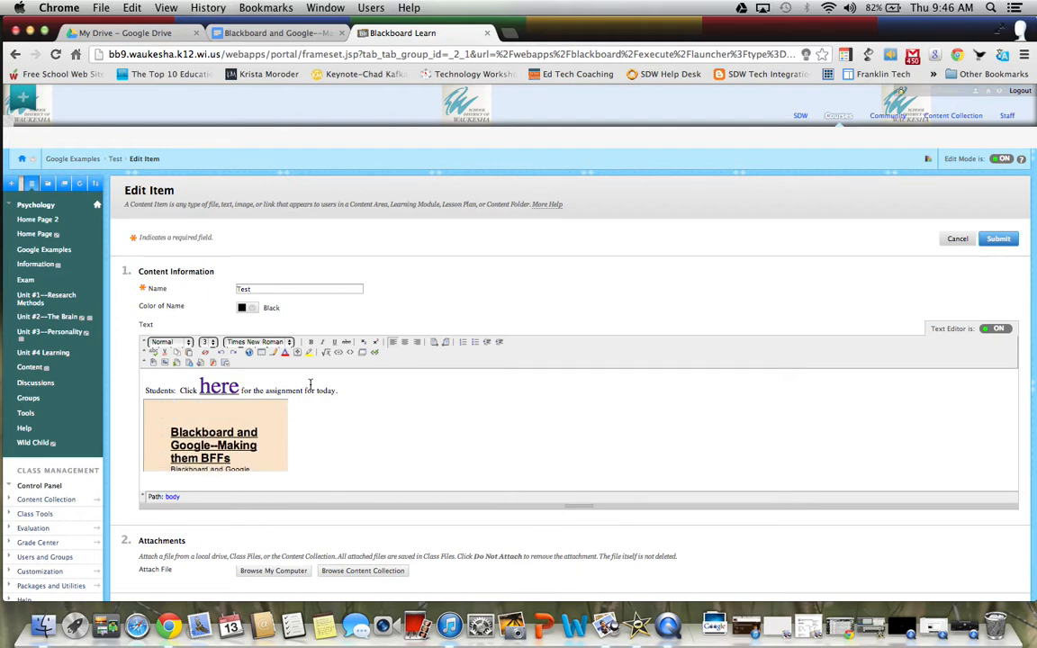
- Add the attribute width="1000" to the opening iframe tag in the item's HTML source
{"action": "left_click", "coordinate": [354, 355]}
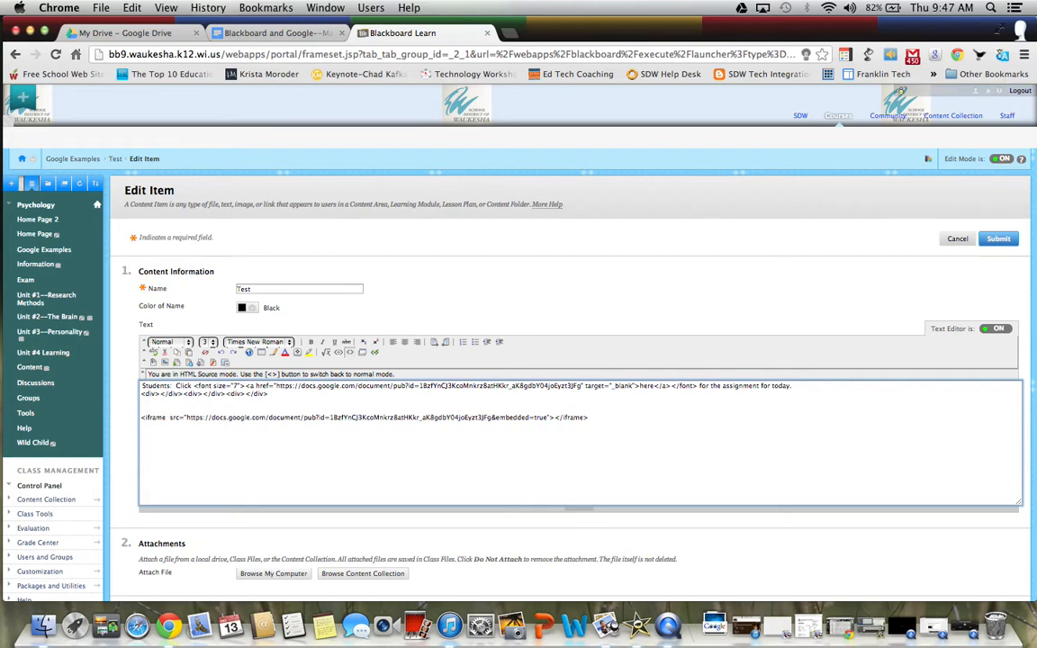
{"action": "type", "text": "width"}
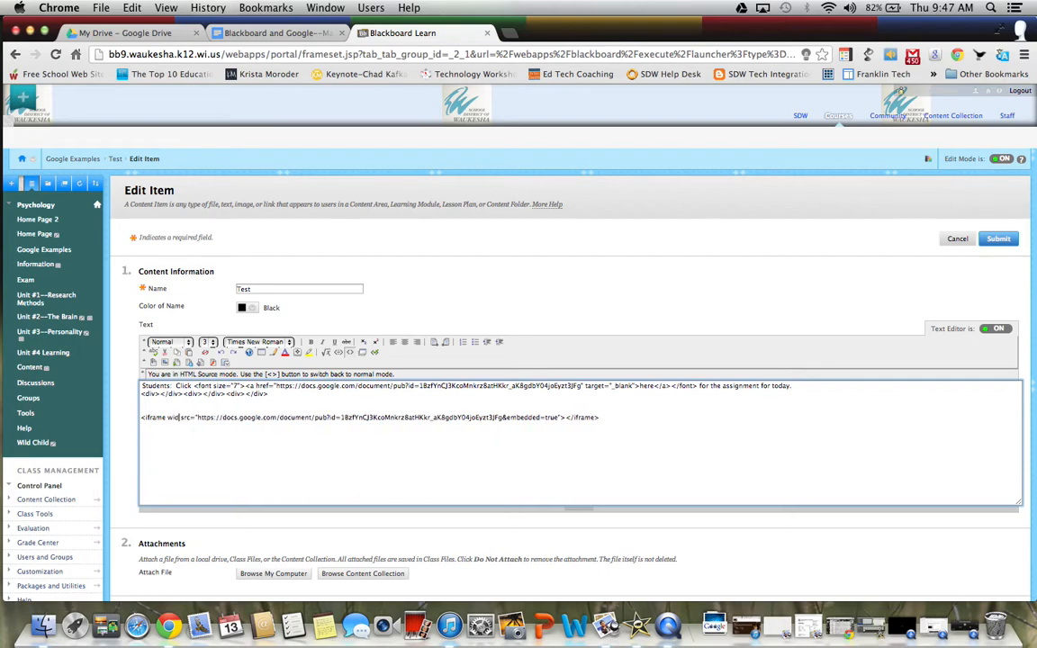
{"action": "type", "text": "="}
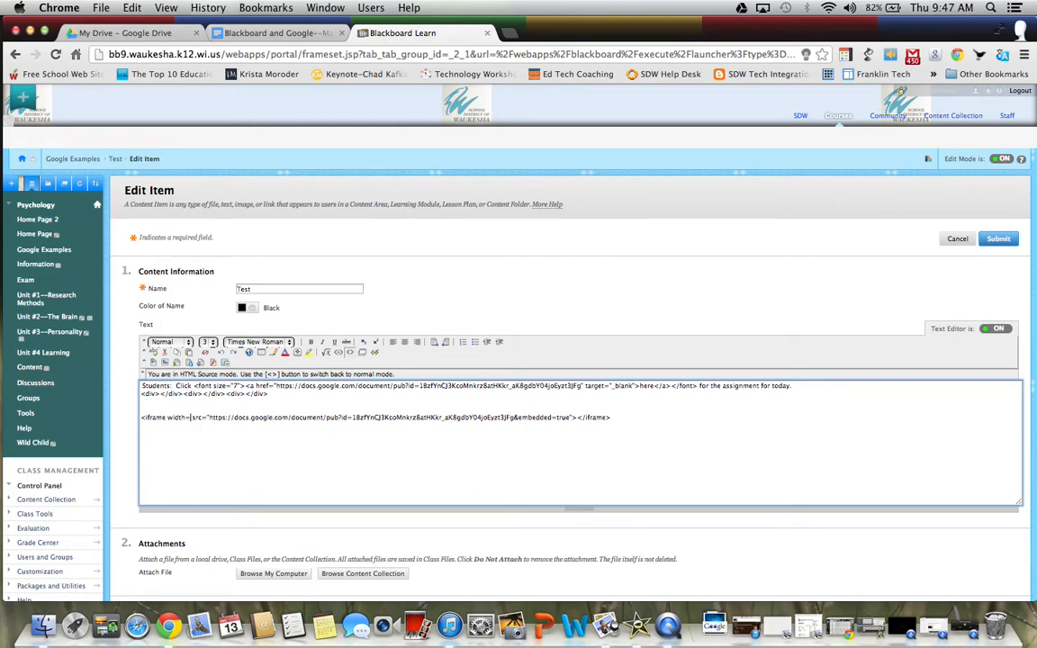
{"action": "type", "text": "\"1000"}
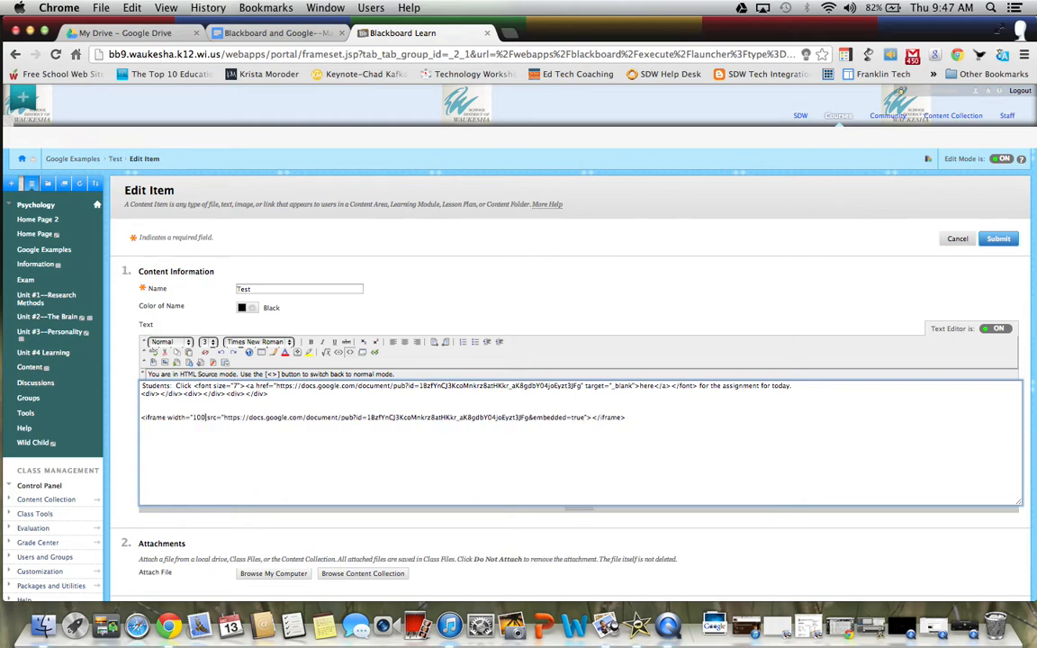
{"action": "type", "text": "\""}
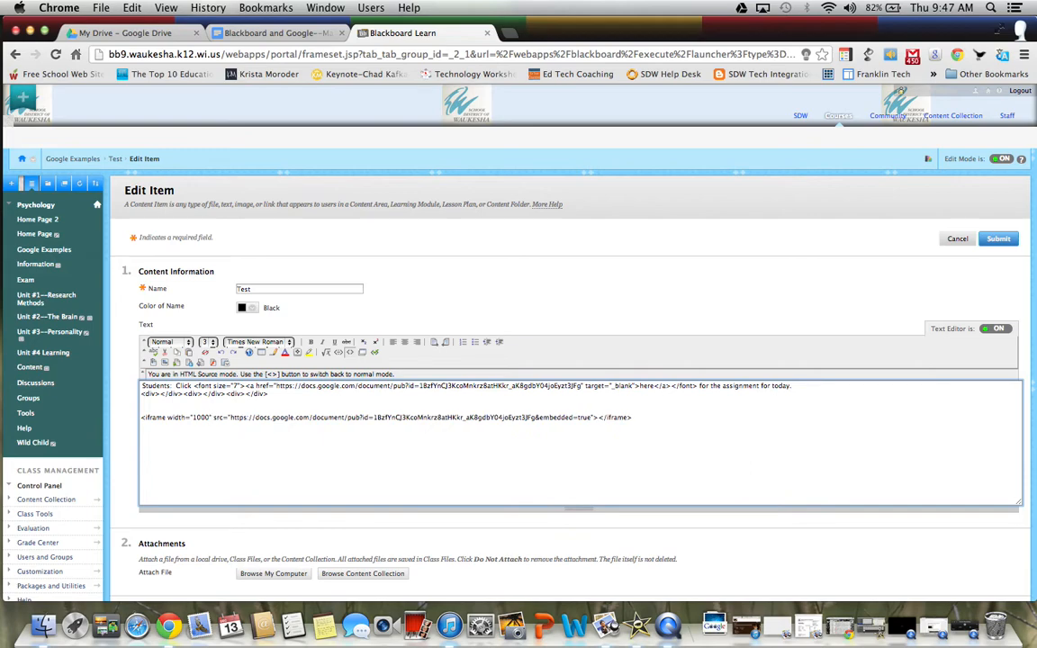
- Add height="1000" after the width attribute in the iframe tag, correcting the attribute's spelling and removing the extra space before src
{"action": "type", "text": " heigh"}
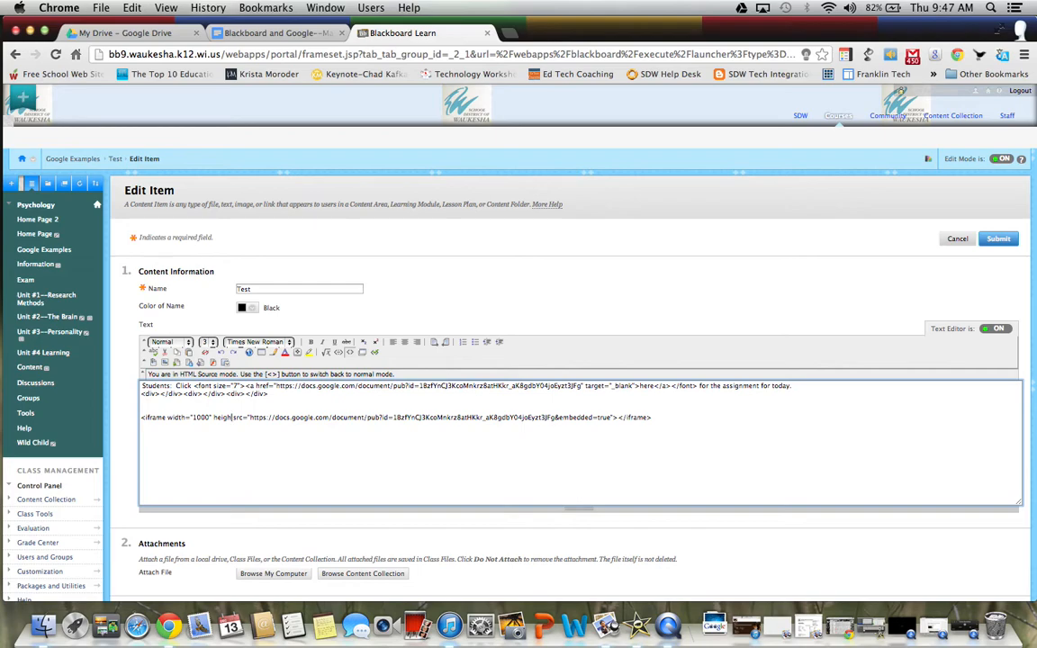
{"action": "type", "text": "t"}
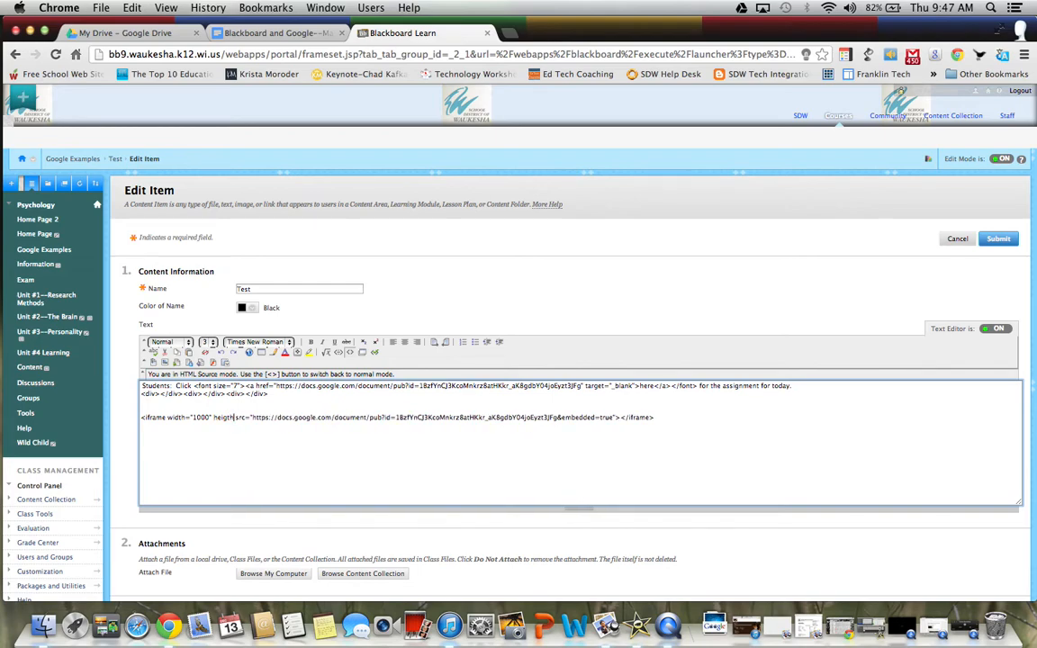
{"action": "right_click", "coordinate": [223, 422]}
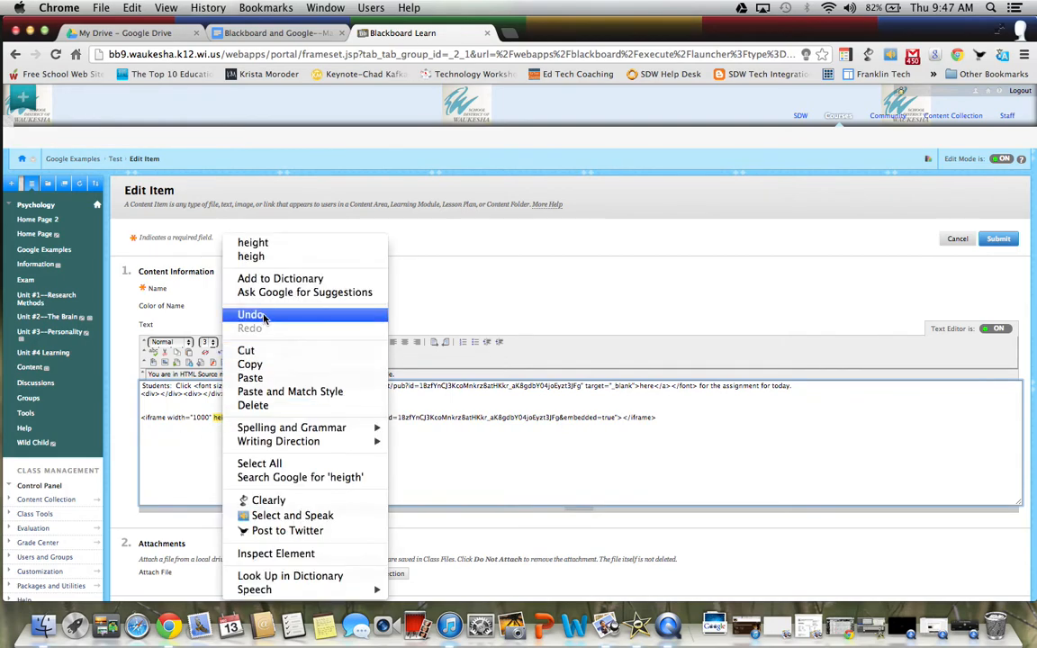
{"action": "left_click", "coordinate": [270, 248]}
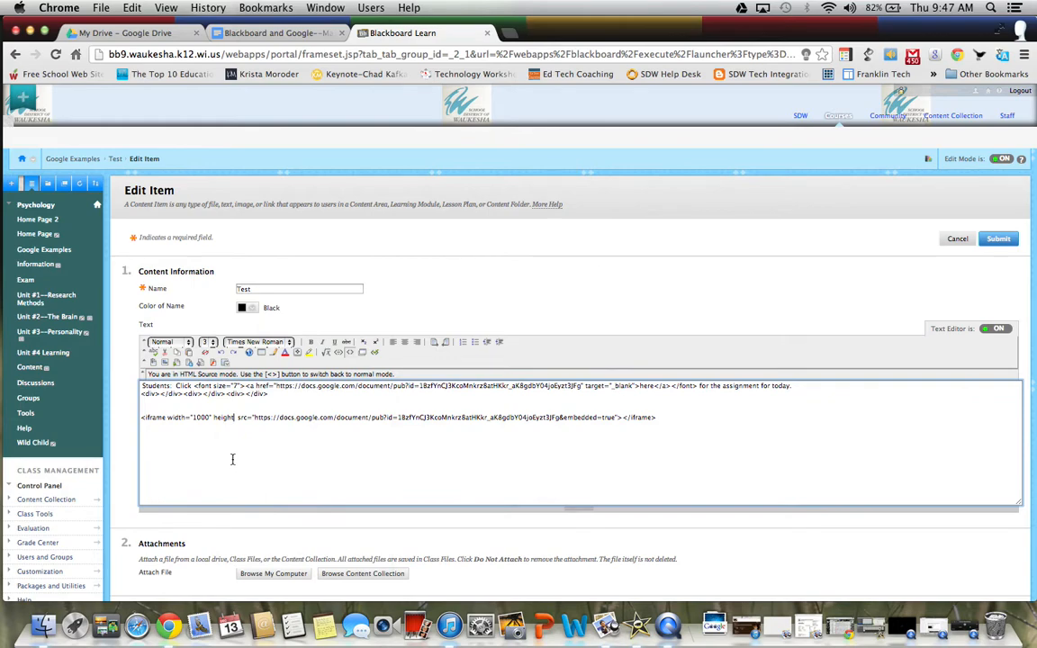
{"action": "type", "text": "="}
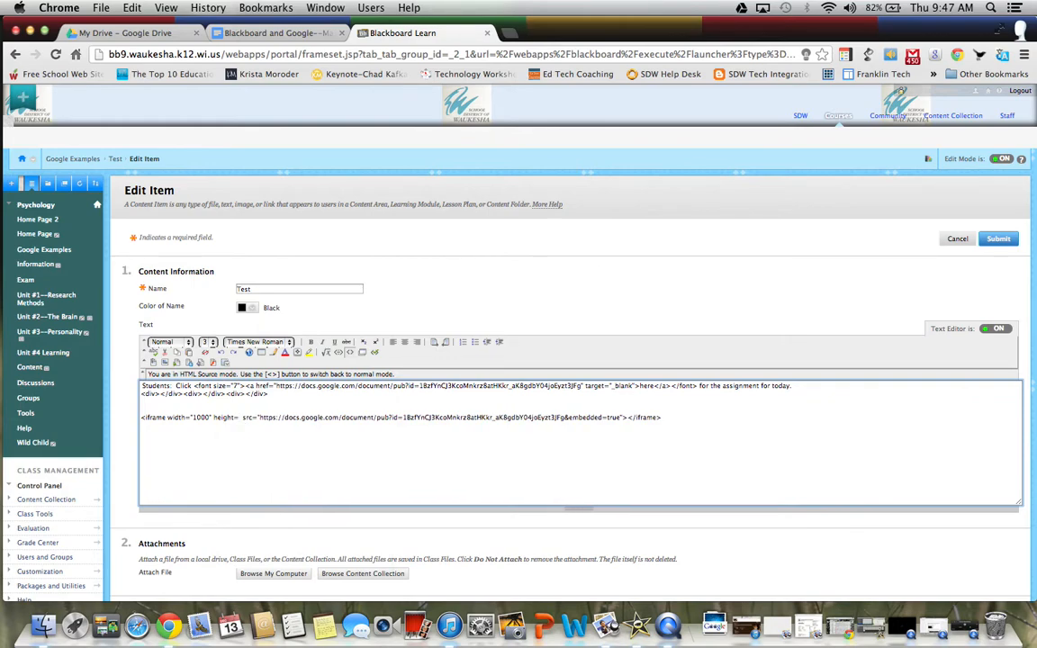
{"action": "type", "text": "\"1000\""}
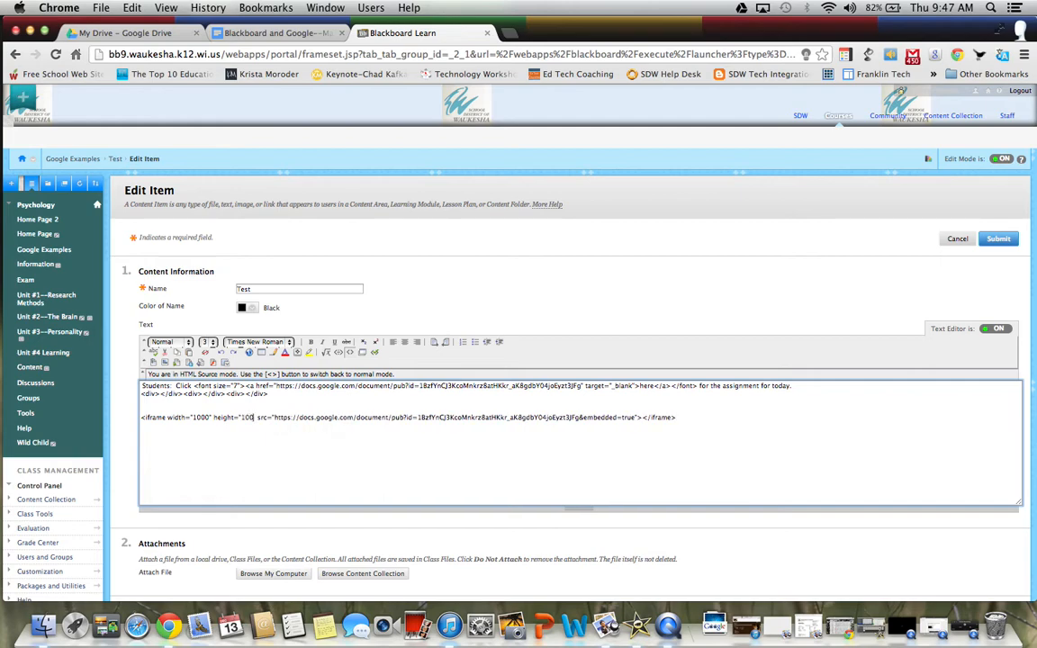
{"action": "type", "text": "\""}
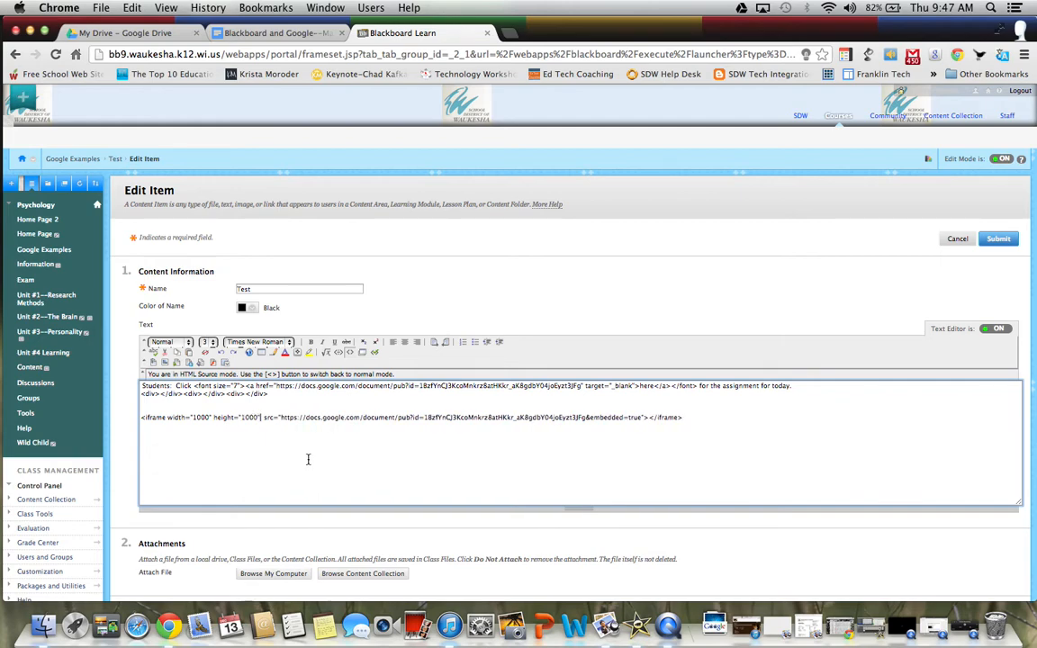
{"action": "key", "text": "Right"}
{"action": "key", "text": "BackSpace"}
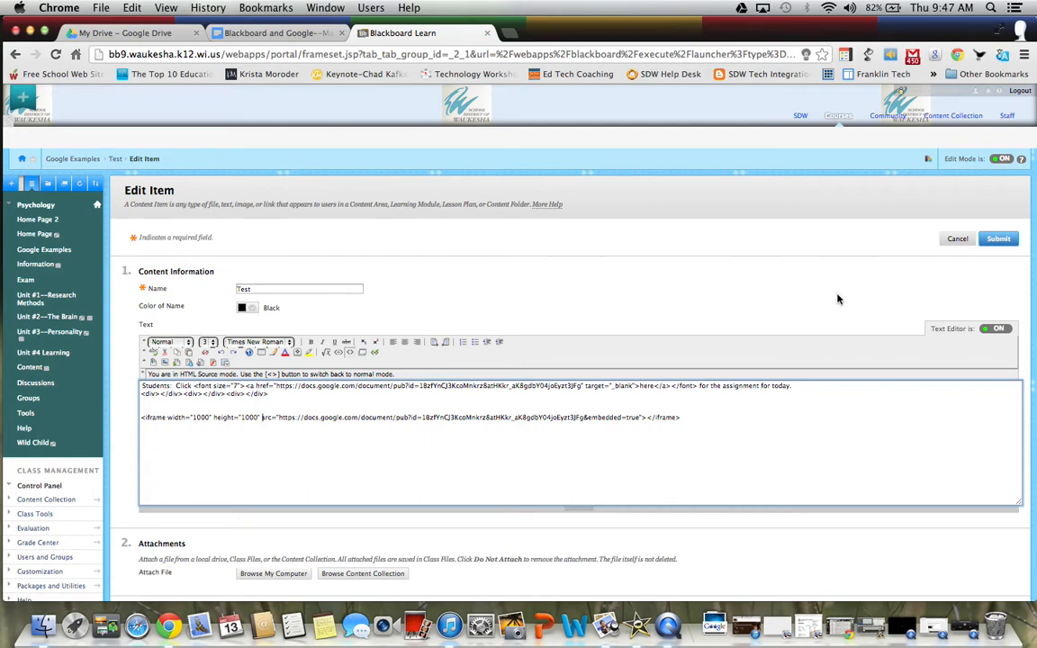
- Submit the edited Test item, reload the page and reopen the Google Examples content area
{"action": "left_click", "coordinate": [997, 238]}
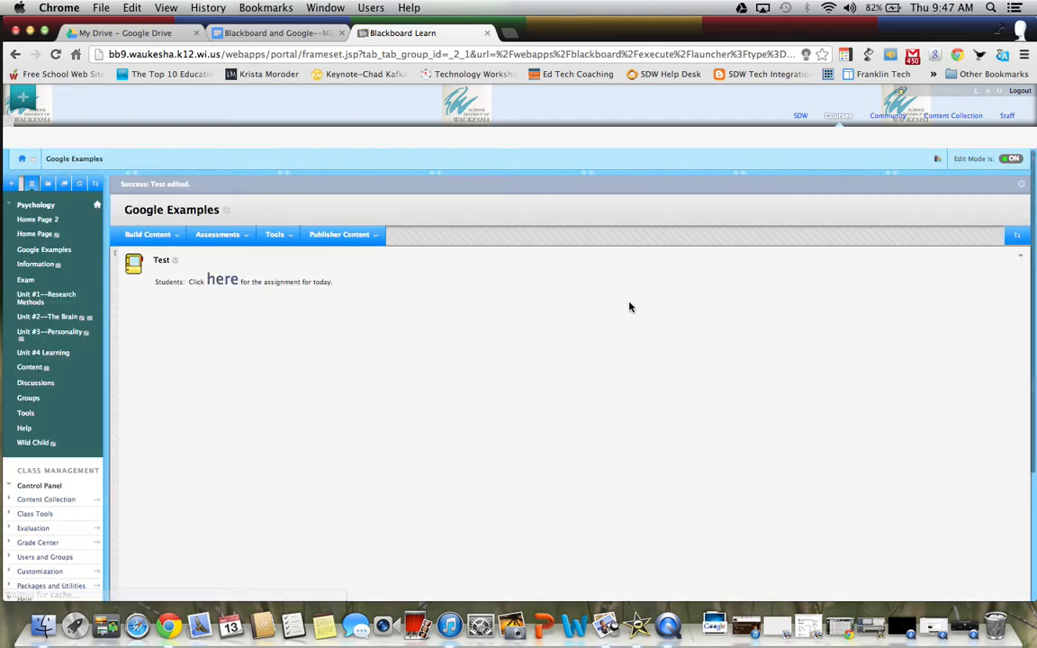
{"action": "left_click", "coordinate": [147, 234]}
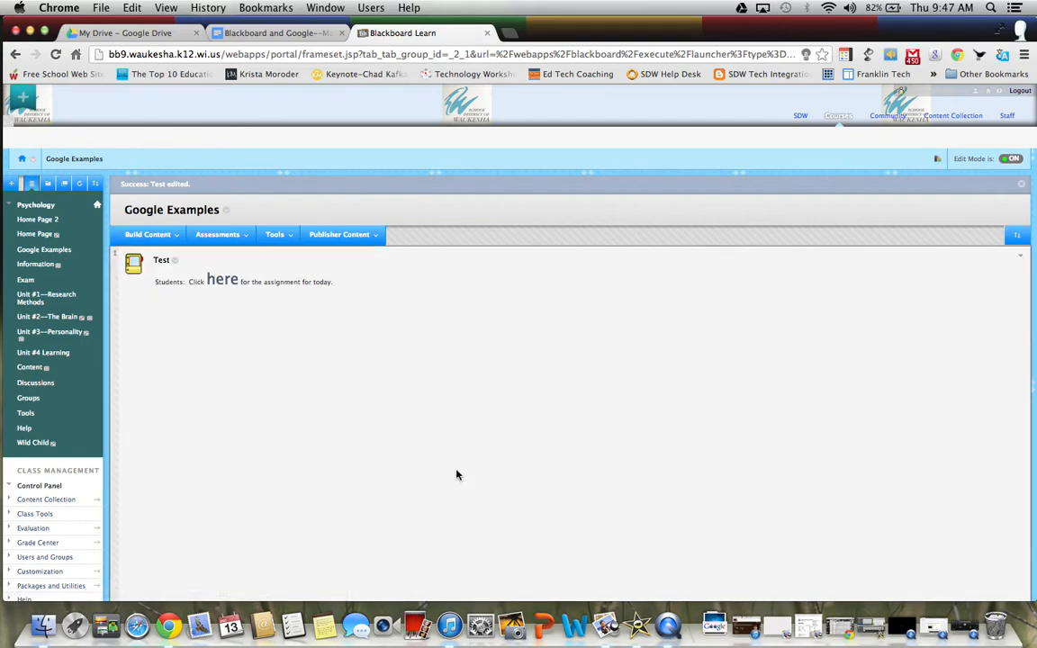
{"action": "scroll", "coordinate": [461, 440], "scroll_direction": "down", "scroll_amount": 4}
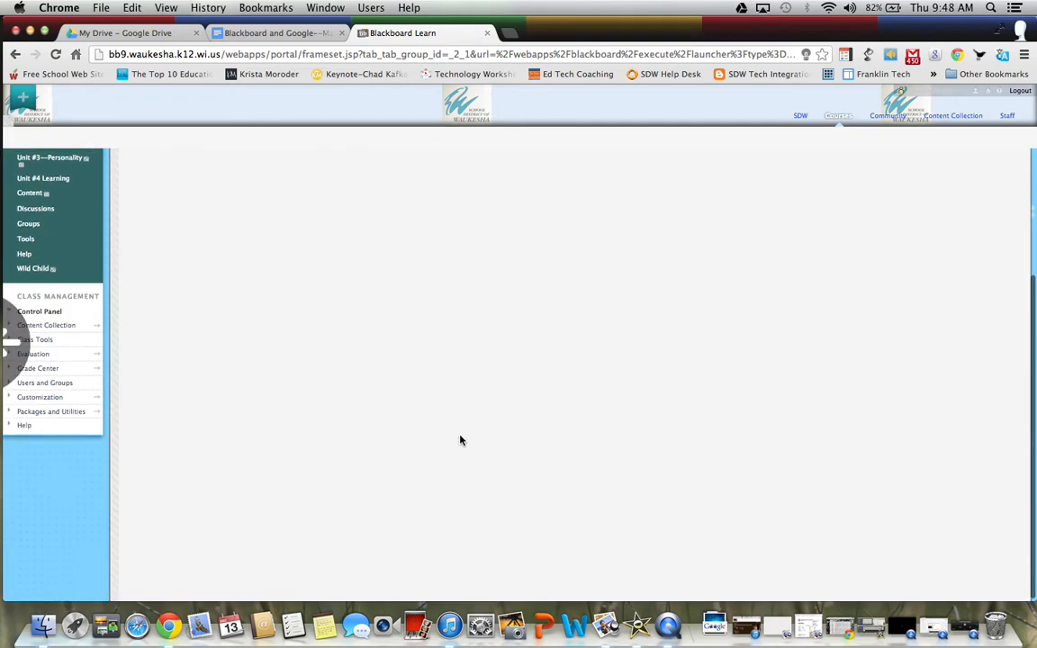
{"action": "scroll", "coordinate": [518, 361], "scroll_direction": "up", "scroll_amount": 4}
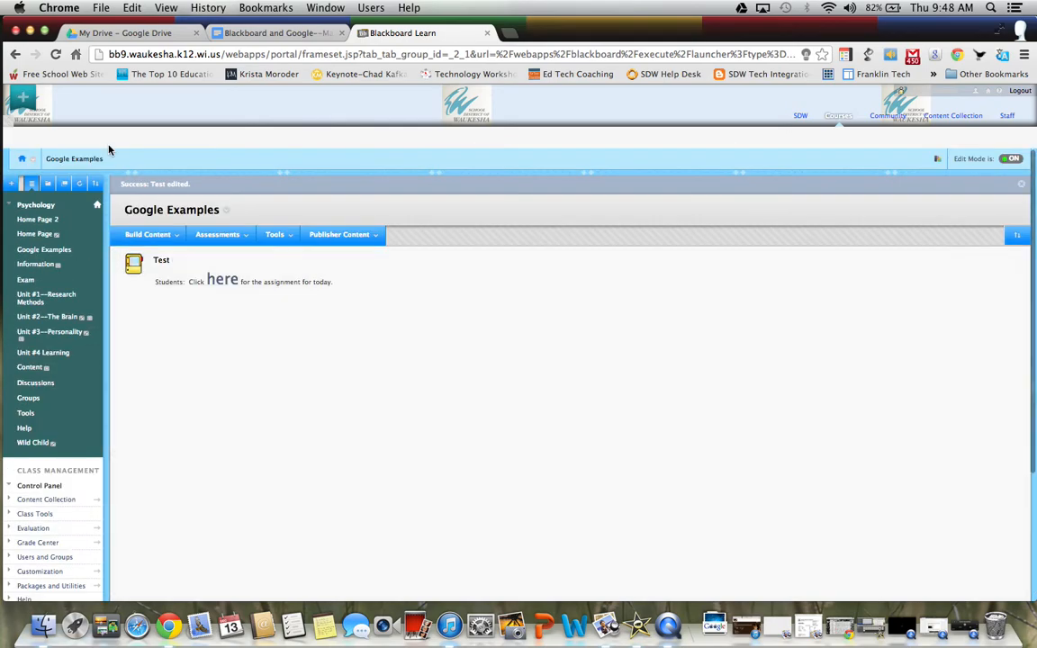
{"action": "left_click", "coordinate": [57, 55]}
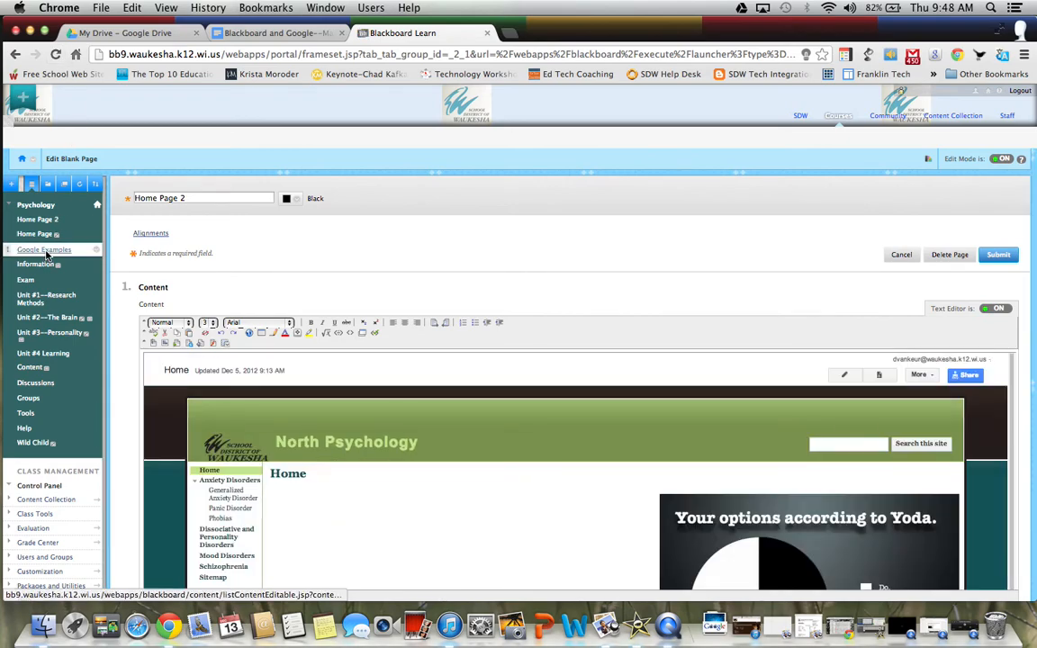
{"action": "left_click", "coordinate": [45, 251]}
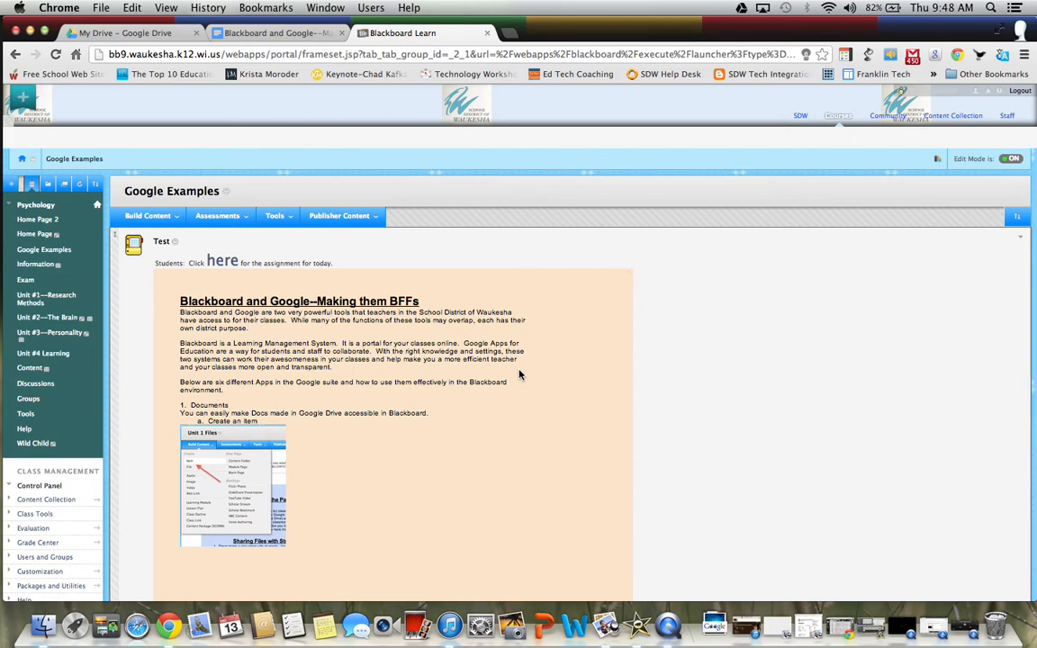
- Look through the document embedded in the Test item and return to its beginning
{"action": "scroll", "coordinate": [545, 393], "scroll_direction": "down", "scroll_amount": 5}
{"action": "scroll", "coordinate": [546, 392], "scroll_direction": "down", "scroll_amount": 10}
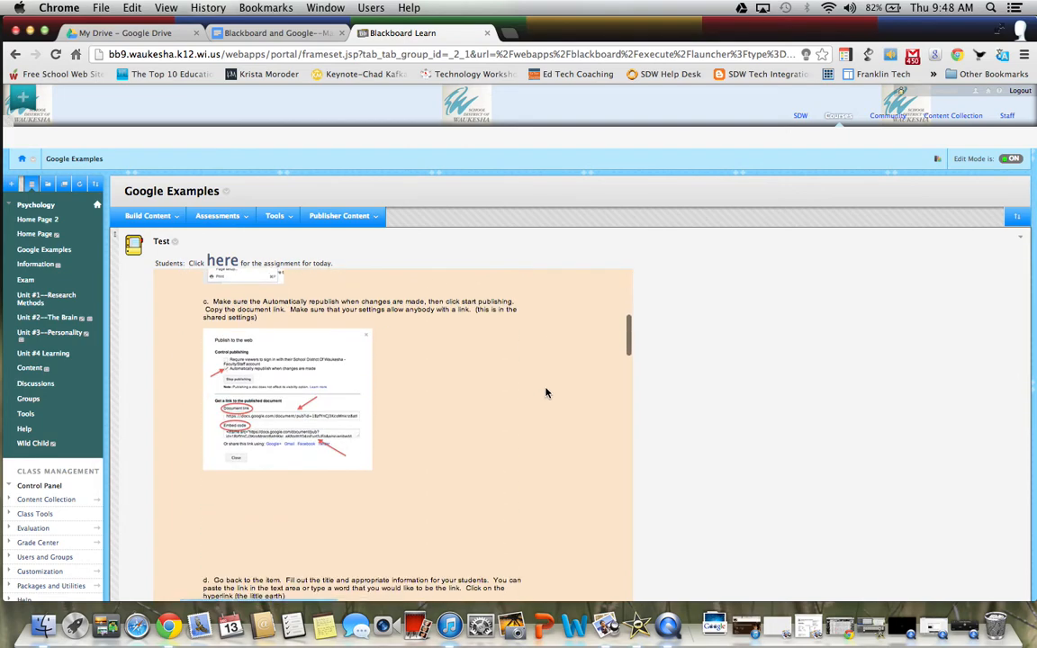
{"action": "scroll", "coordinate": [545, 393], "scroll_direction": "down", "scroll_amount": 5}
{"action": "scroll", "coordinate": [545, 392], "scroll_direction": "up", "scroll_amount": 15}
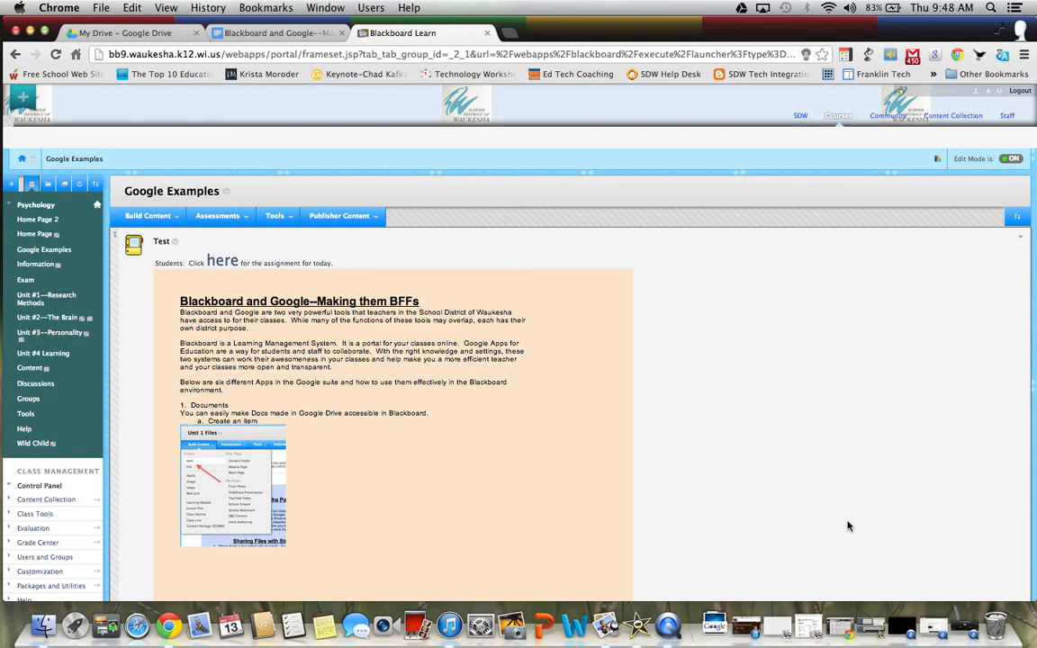
{"action": "left_click", "coordinate": [964, 627]}
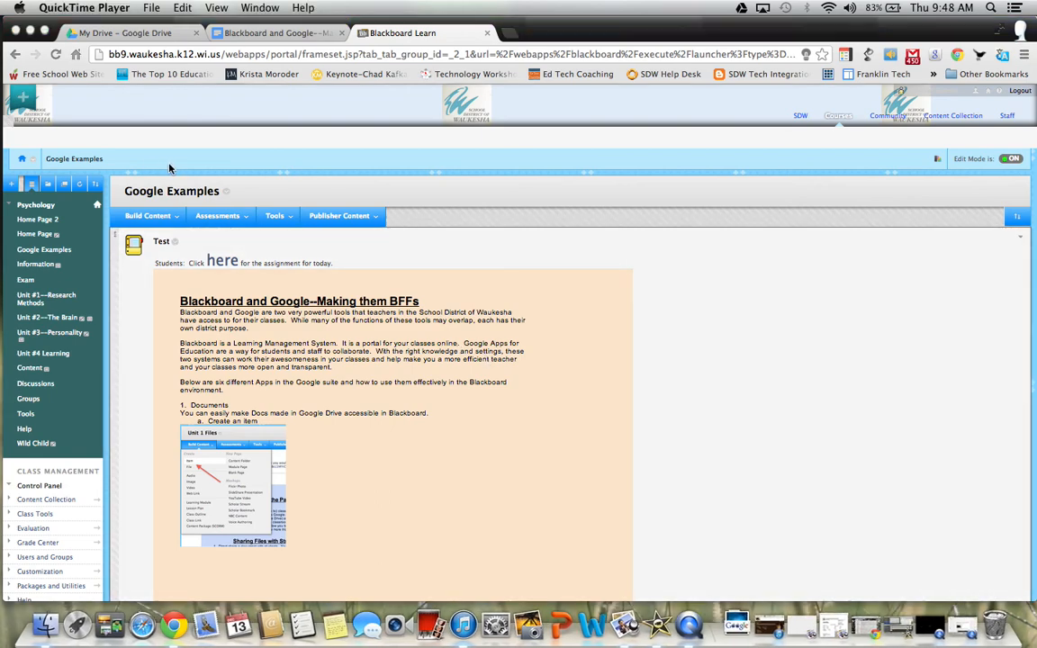